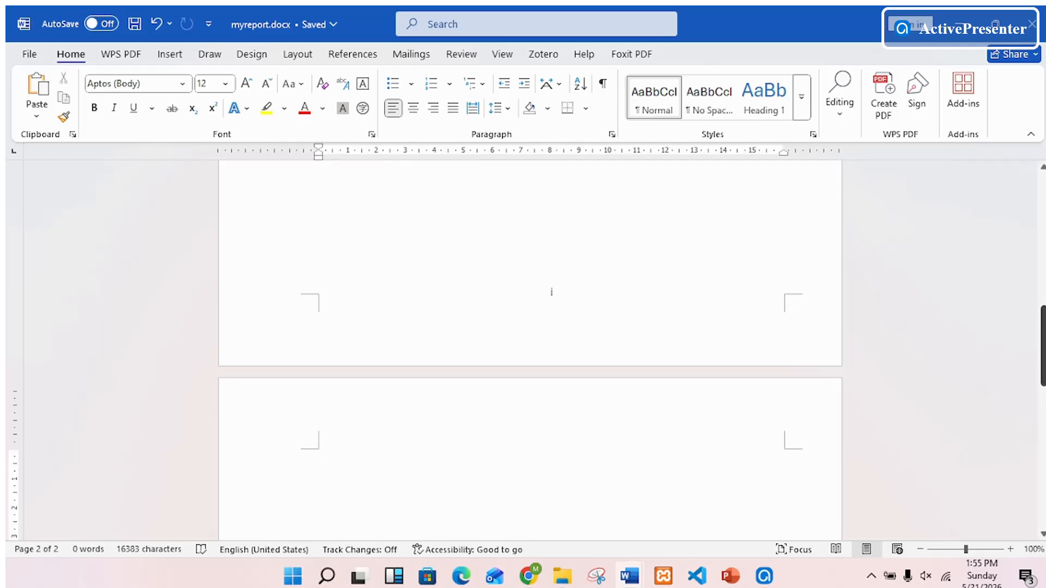
pyautogui.moveTo(1042, 332); pyautogui.dragTo(1042, 474)
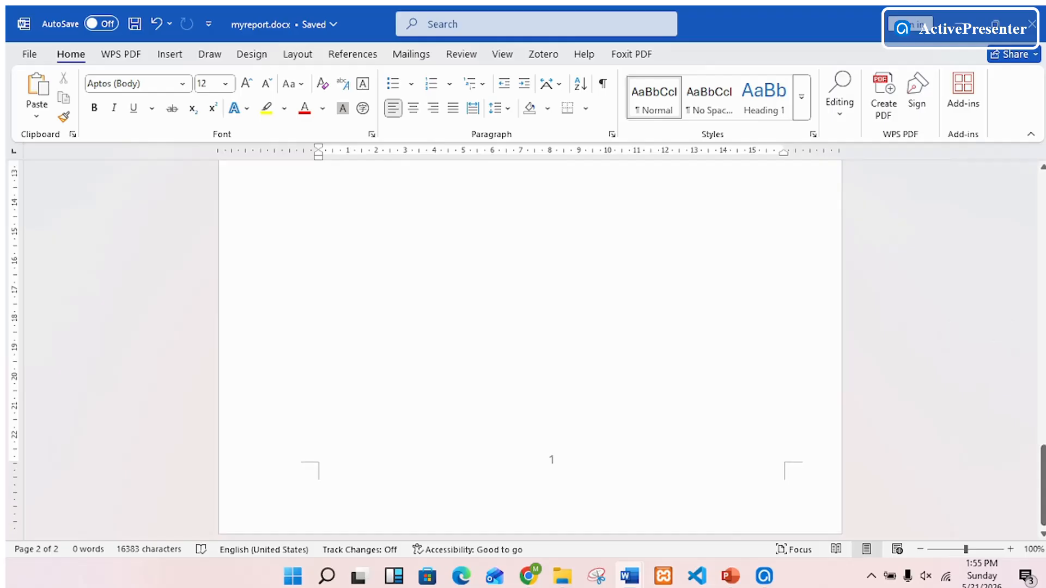
pyautogui.moveTo(1042, 474); pyautogui.dragTo(1043, 325)
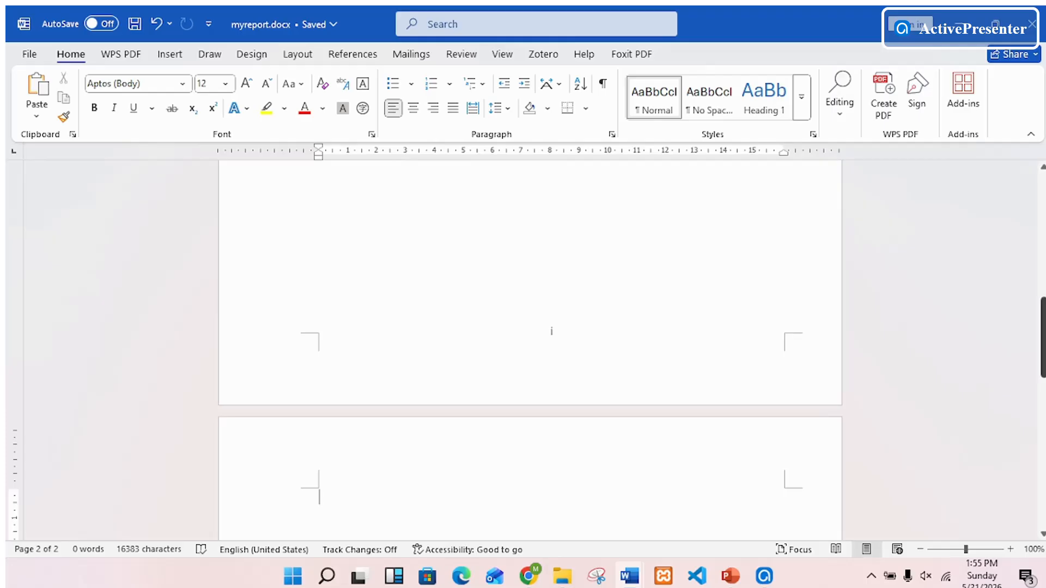
pyautogui.moveTo(1042, 337); pyautogui.dragTo(1042, 372)
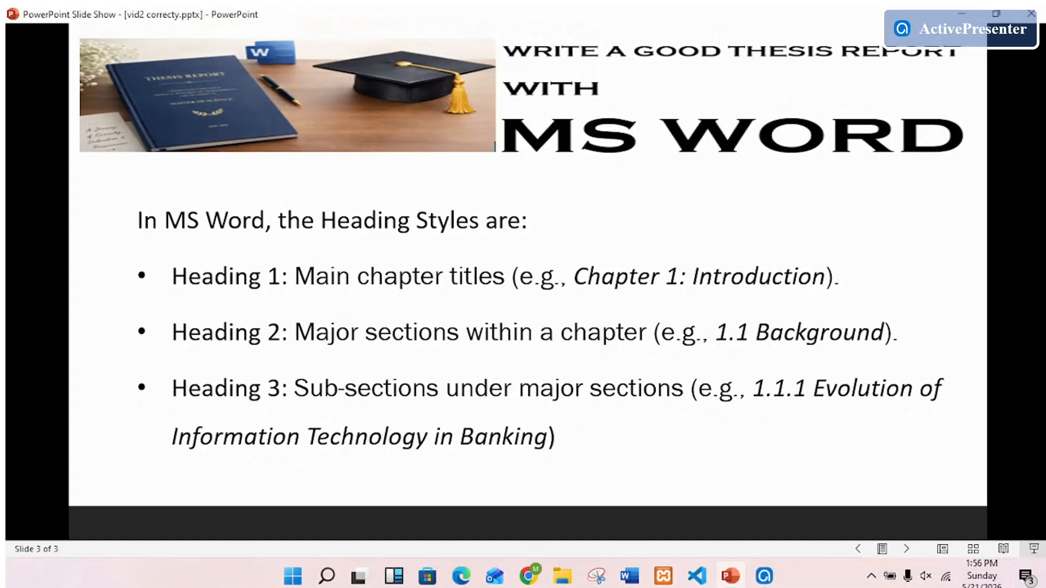
# - Switch to myreport.docx in Word, enter "CHAPTER ONE: INTRODUCTION" on the second page and paste the titles of chapters two to five below it
pyautogui.moveTo(629, 576)
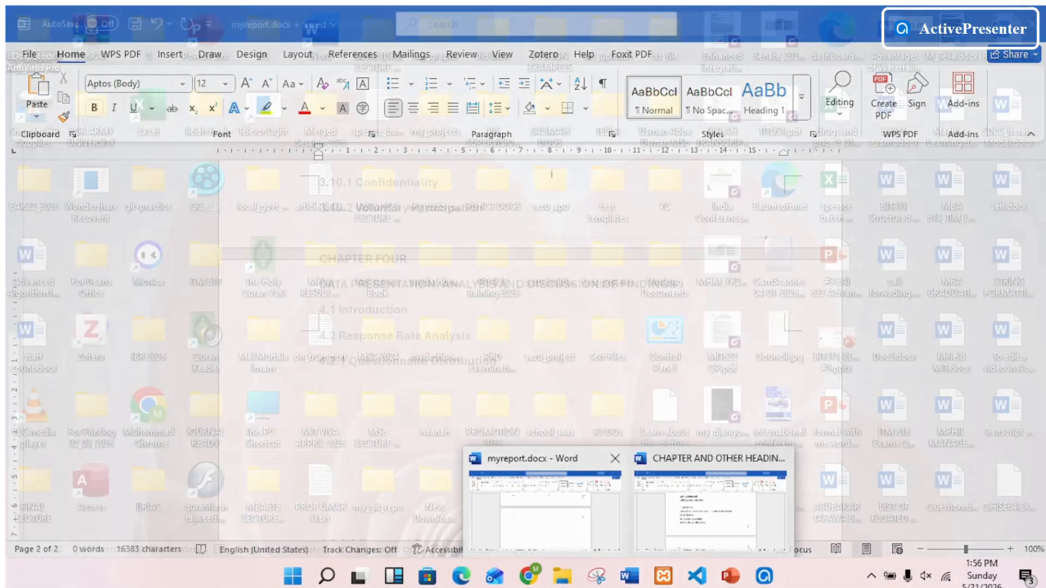
pyautogui.click(544, 512)
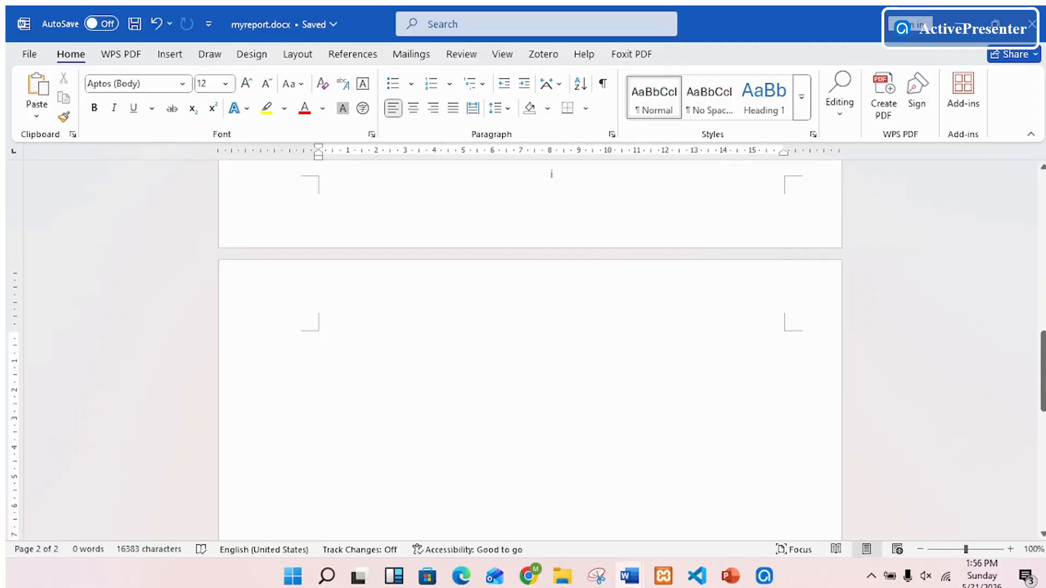
pyautogui.write('CHAPTER ONE')
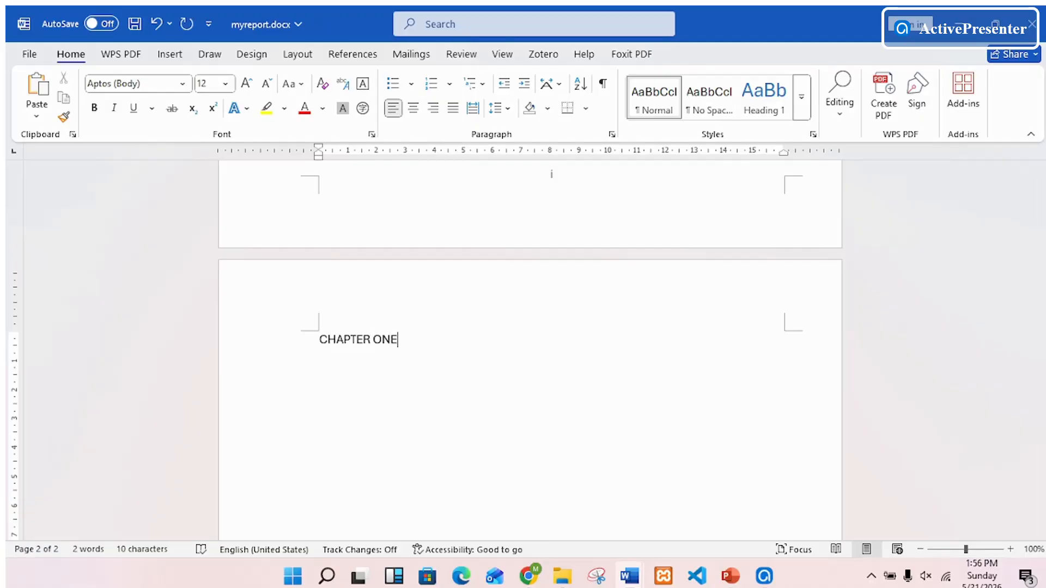
pyautogui.write(': INTRODUCTION')
pyautogui.press('Return')
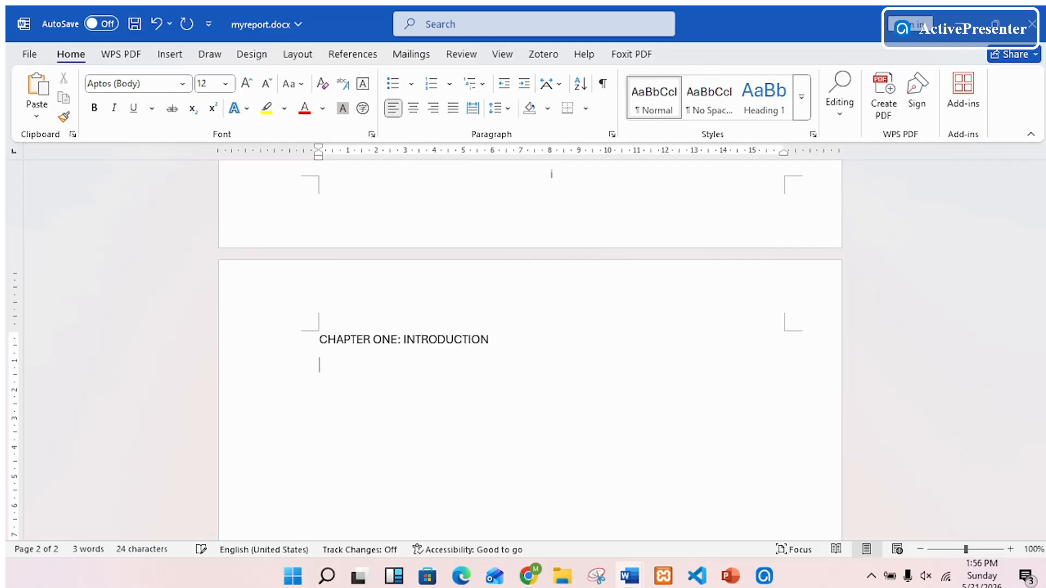
pyautogui.write('CHAPTER TWO: LITERATURE REVIEW CHAPTER THREE: RESEARCH METHODOLOGY CHAPTER FOUR: DATA PRESENTATION, ANALYSIS AND INTERPRETATION CHAPTER FIVE: SUMMARY, CONCLUSION AND RECOMMENDATION')
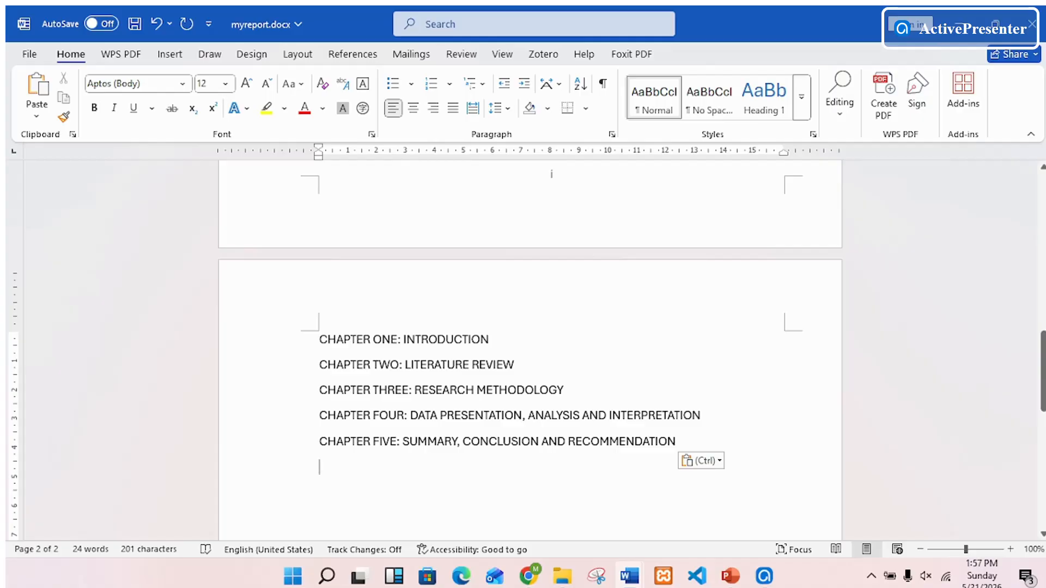
# - Apply the Heading 1 style to all five chapter titles on the second page
pyautogui.click(272, 341)
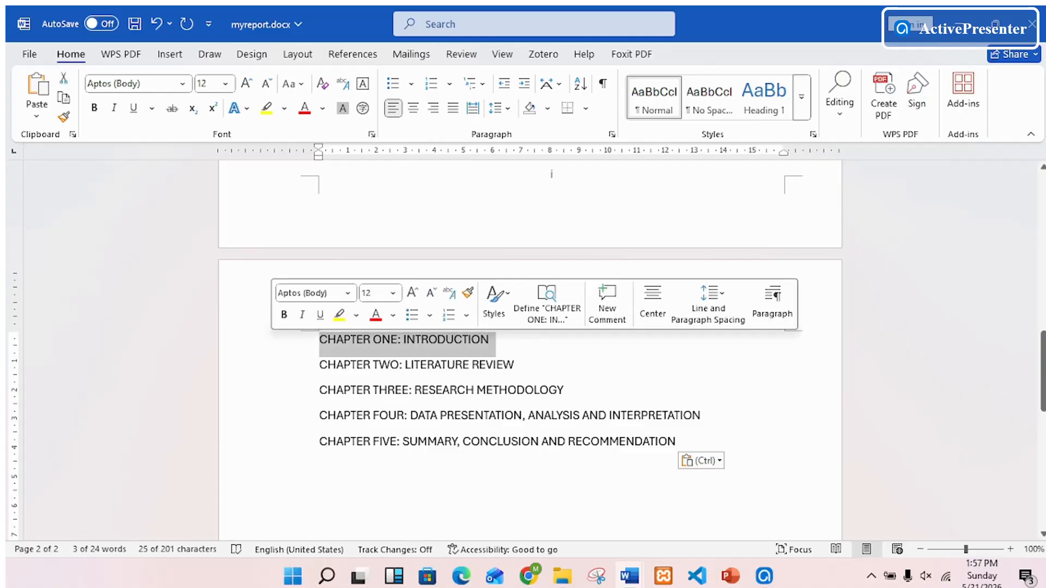
pyautogui.hotkey('shift', 'Down')
pyautogui.hotkey('shift', 'Down')
pyautogui.hotkey('shift', 'Down')
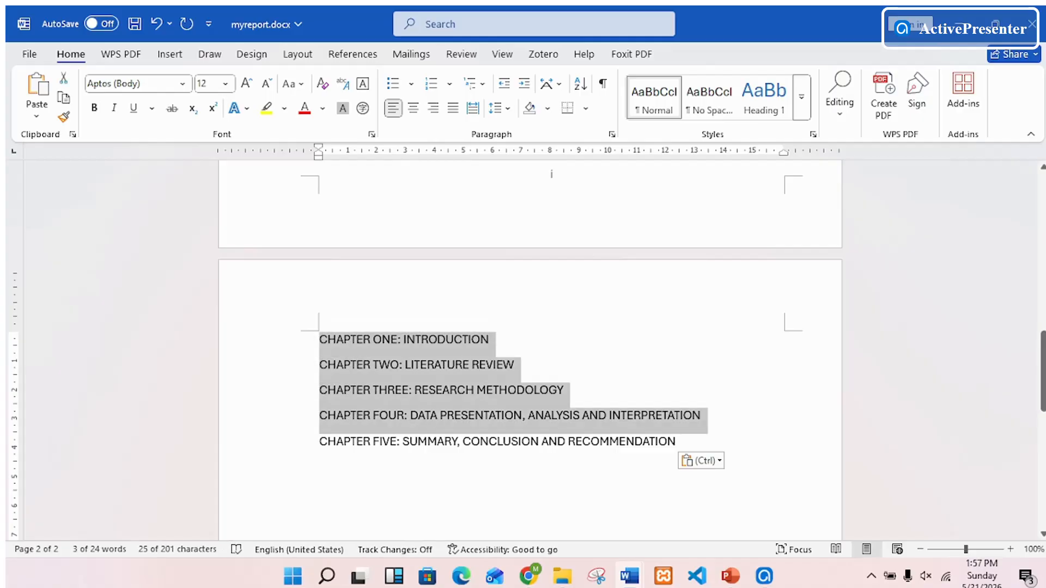
pyautogui.hotkey('shift', 'Down')
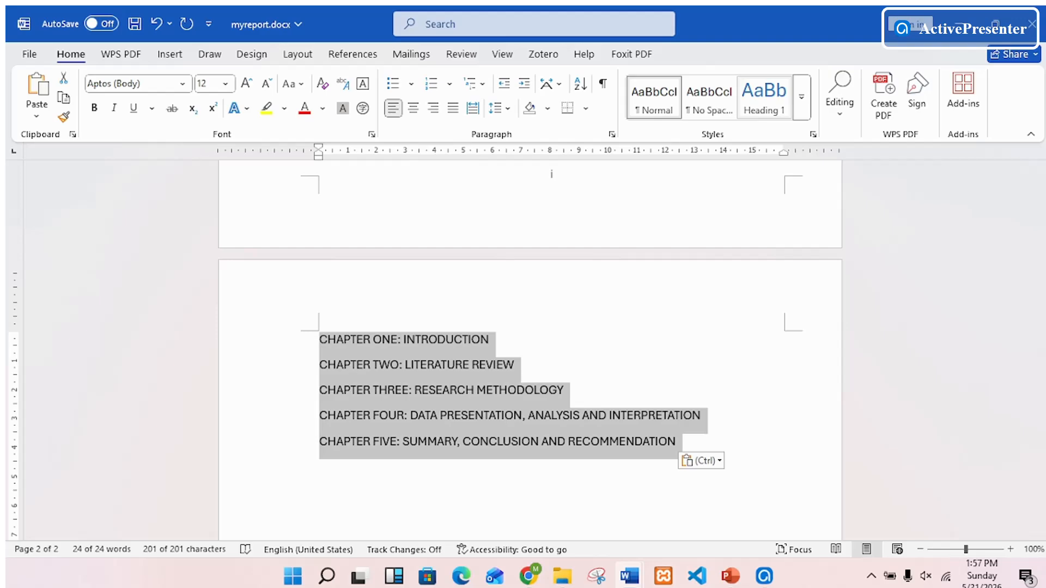
pyautogui.click(764, 98)
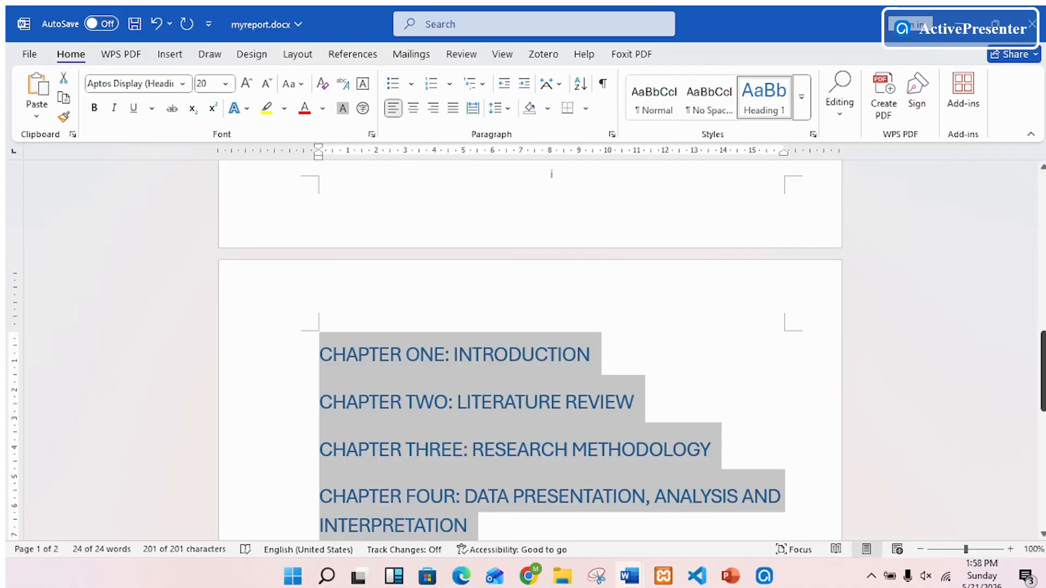
# - Insert a table of contents in the Automatic Table 2 format at the start of the first page
pyautogui.moveTo(1043, 370); pyautogui.dragTo(1043, 215)
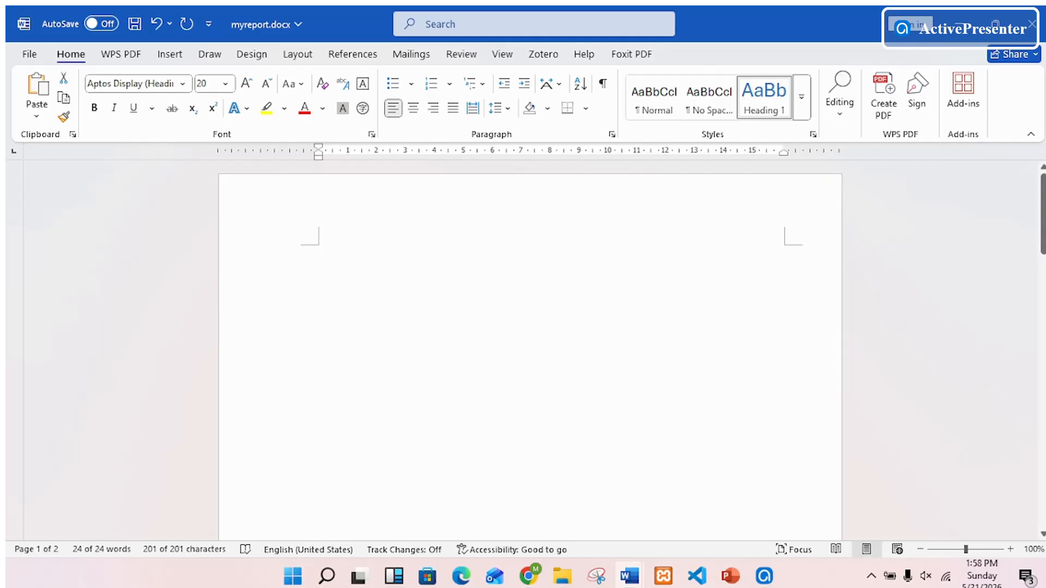
pyautogui.click(320, 255)
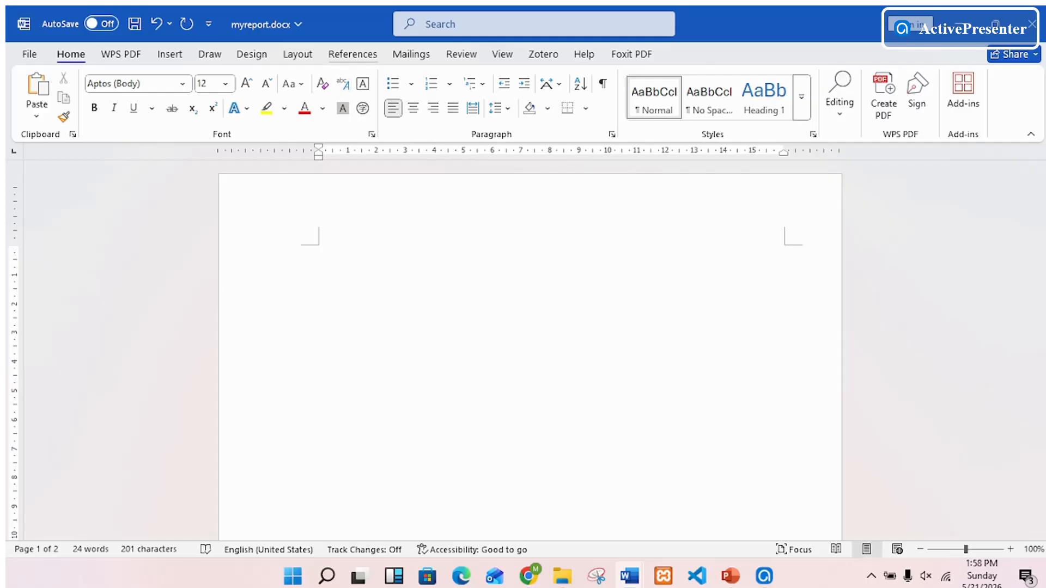
pyautogui.click(353, 54)
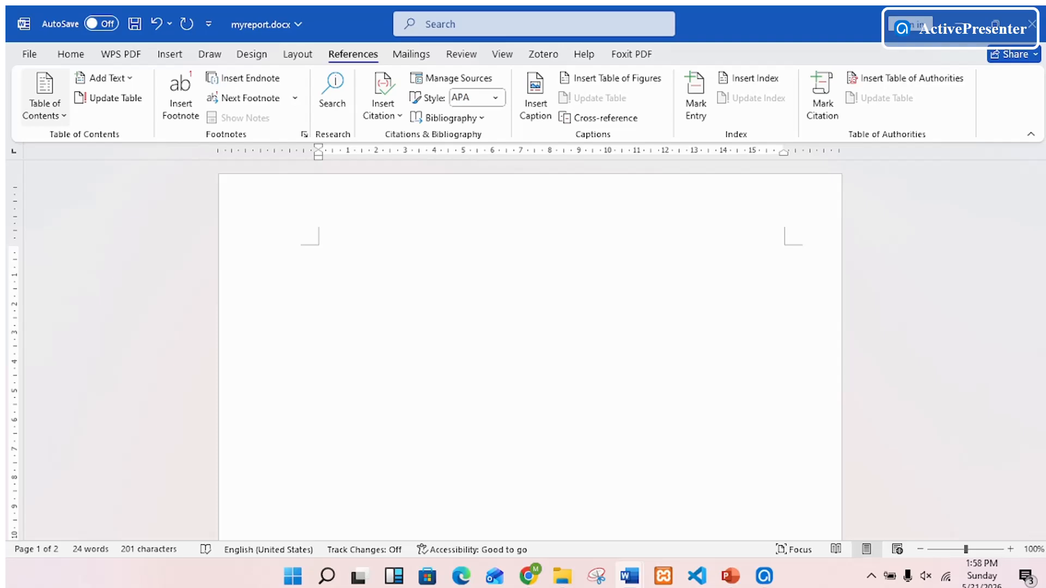
pyautogui.click(45, 106)
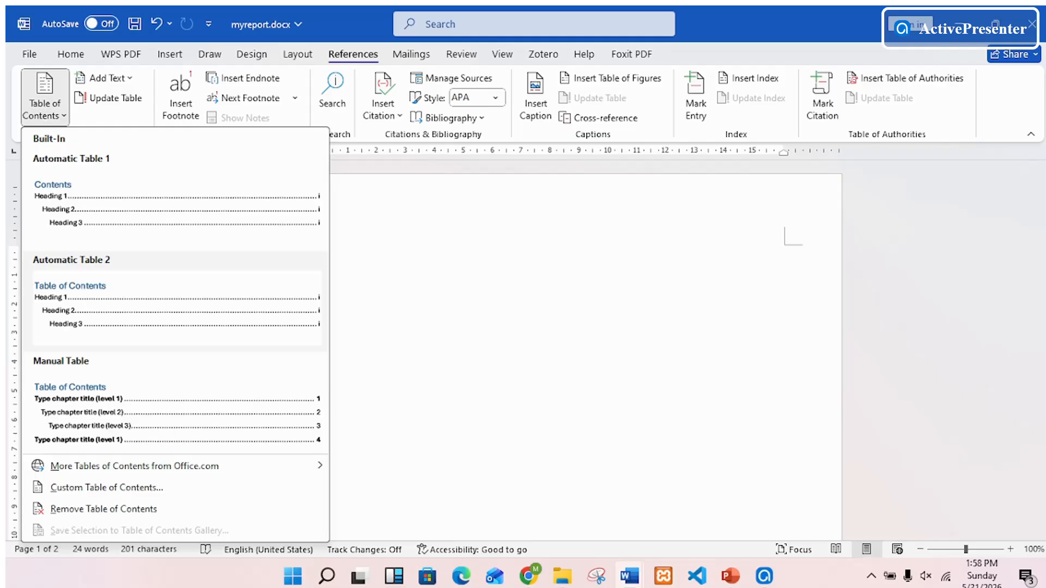
pyautogui.click(63, 286)
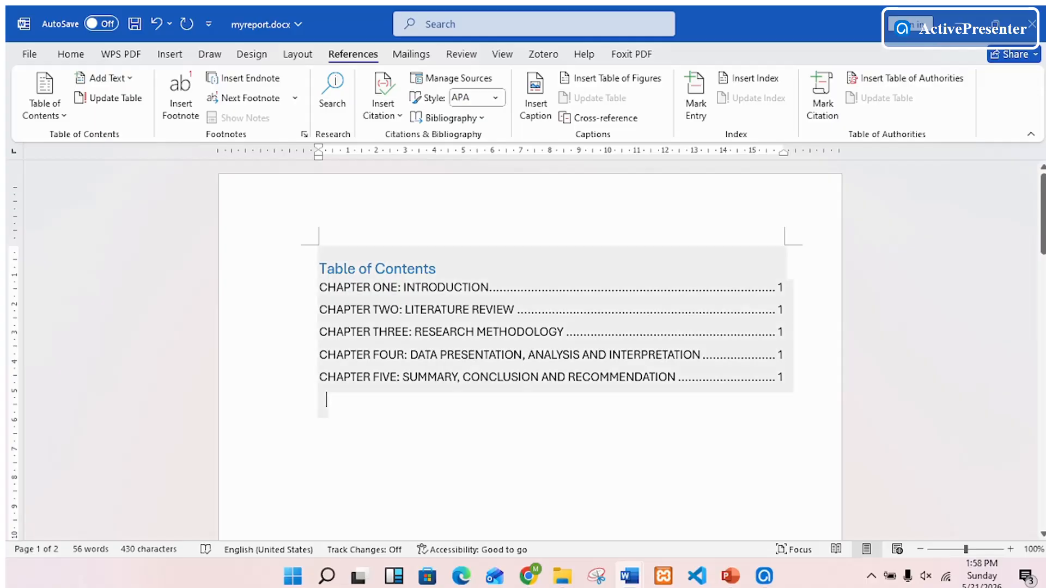
# - Add the line "1.1 Background to the Study" directly below the chapter one heading on the second page
pyautogui.moveTo(1043, 214); pyautogui.dragTo(1043, 375)
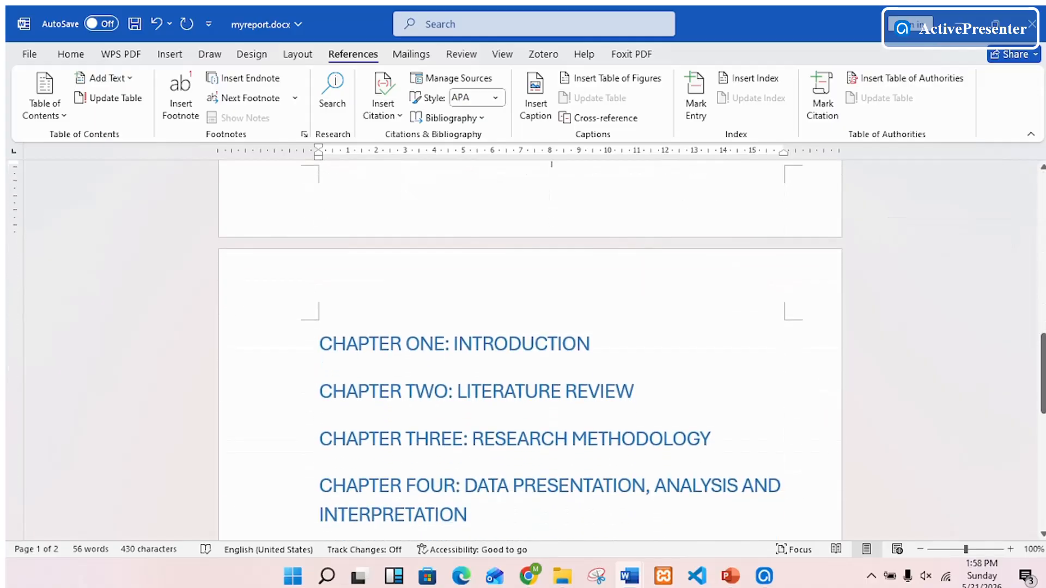
pyautogui.click(591, 345)
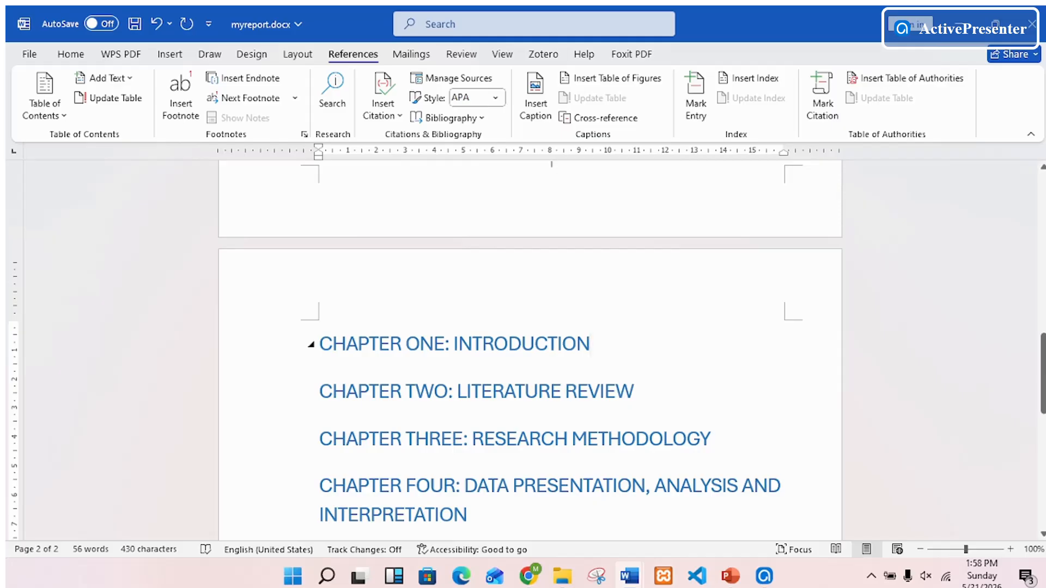
pyautogui.press('Return')
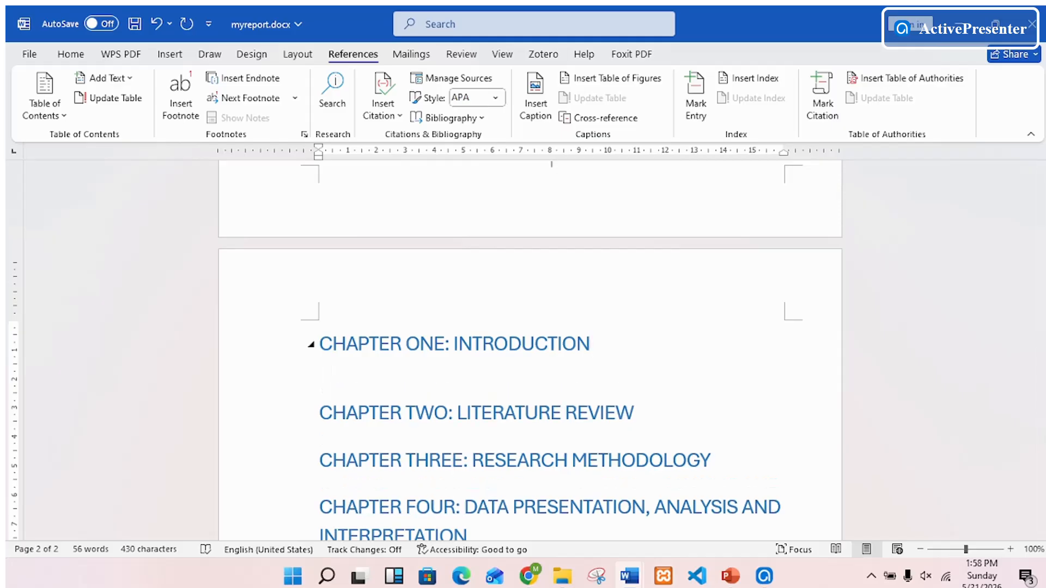
pyautogui.write('1.1 bA')
pyautogui.press('BackSpace')
pyautogui.press('BackSpace')
pyautogui.write('Background to th')
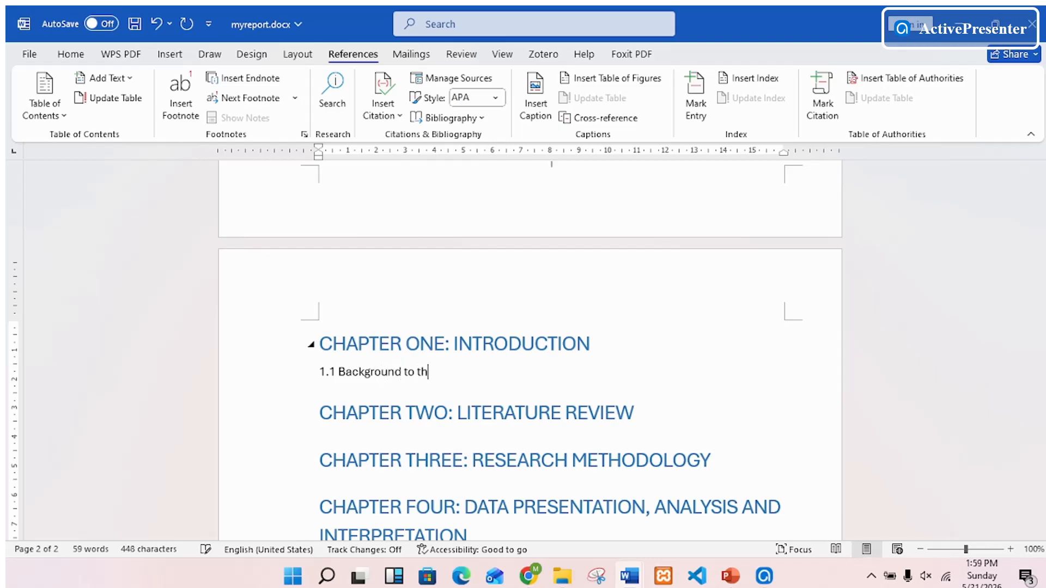
pyautogui.write('e Study')
# - Add the lines "1.2 Problem Statement" and "1.3 Objectives of the Study" below section 1.1
pyautogui.press('Return')
pyautogui.write('1.2 ')
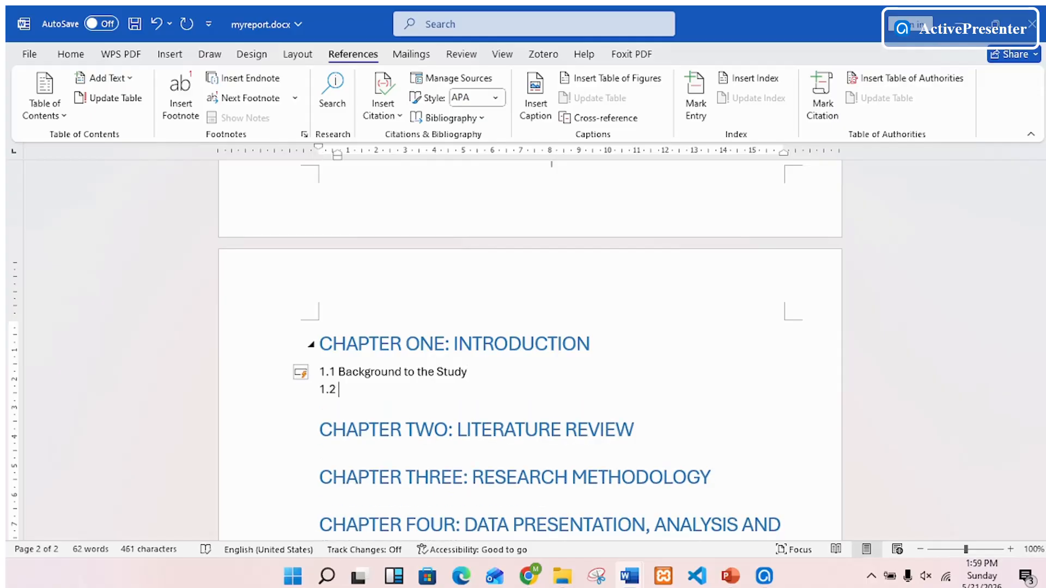
pyautogui.write('Probe')
pyautogui.press('BackSpace')
pyautogui.write('lem Statement')
pyautogui.press('Return')
pyautogui.write('1.3 ')
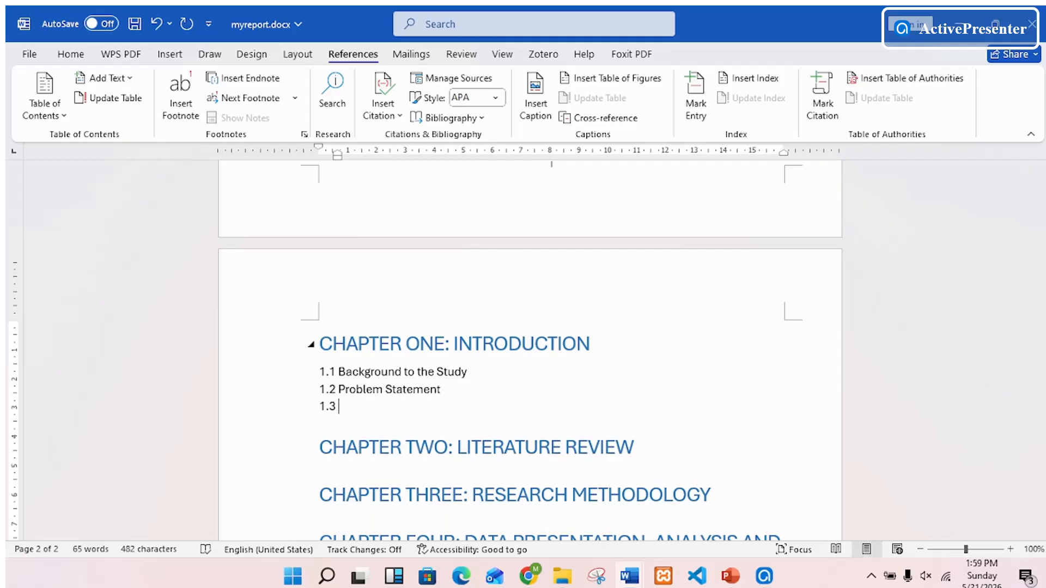
pyautogui.write('Objectives of the Study')
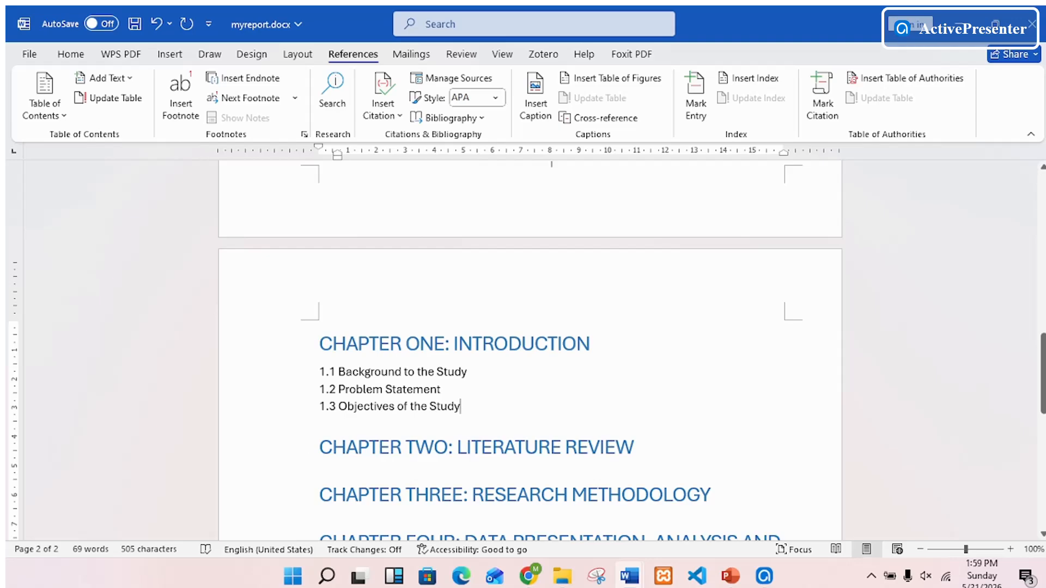
# - Apply the Heading 2 style to the three section lines under chapter one
pyautogui.moveTo(300, 372); pyautogui.dragTo(299, 406)
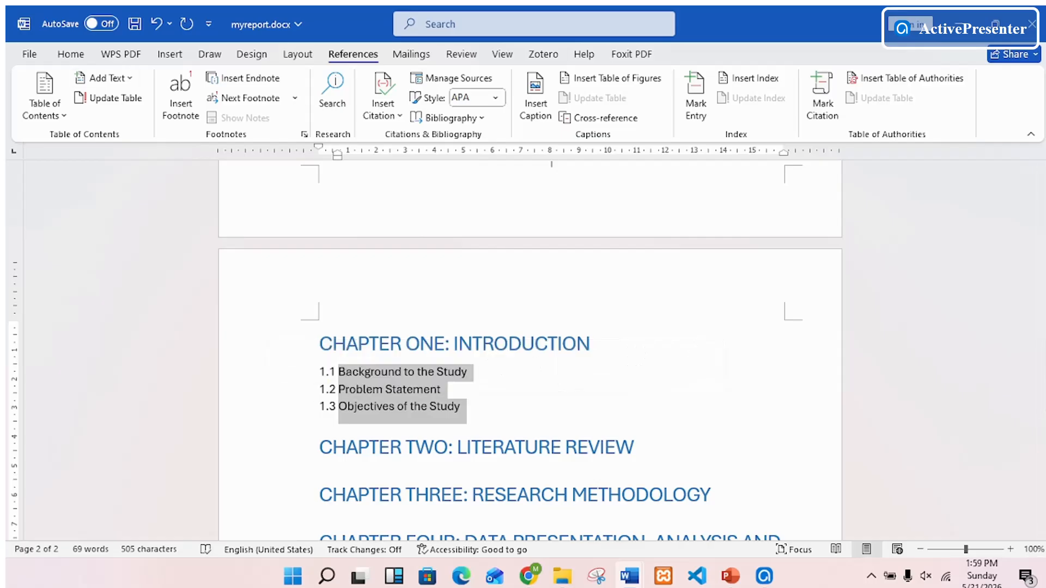
pyautogui.click(71, 54)
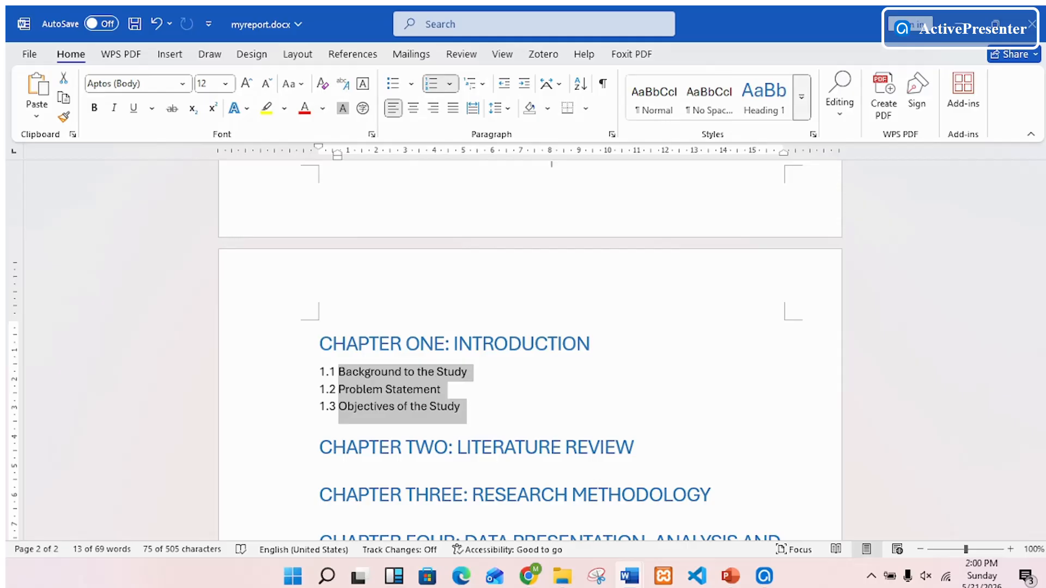
pyautogui.click(801, 97)
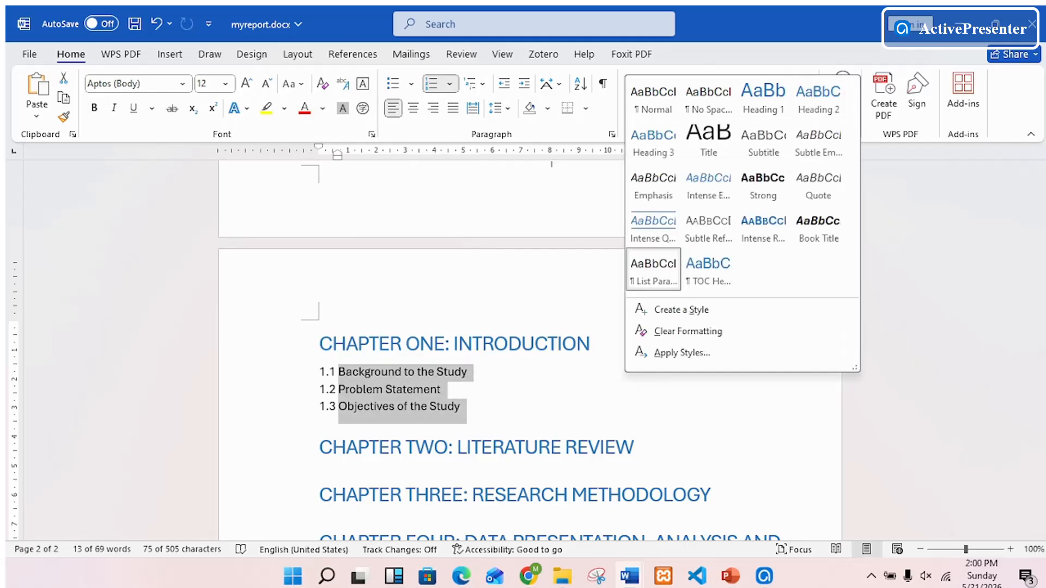
pyautogui.click(818, 98)
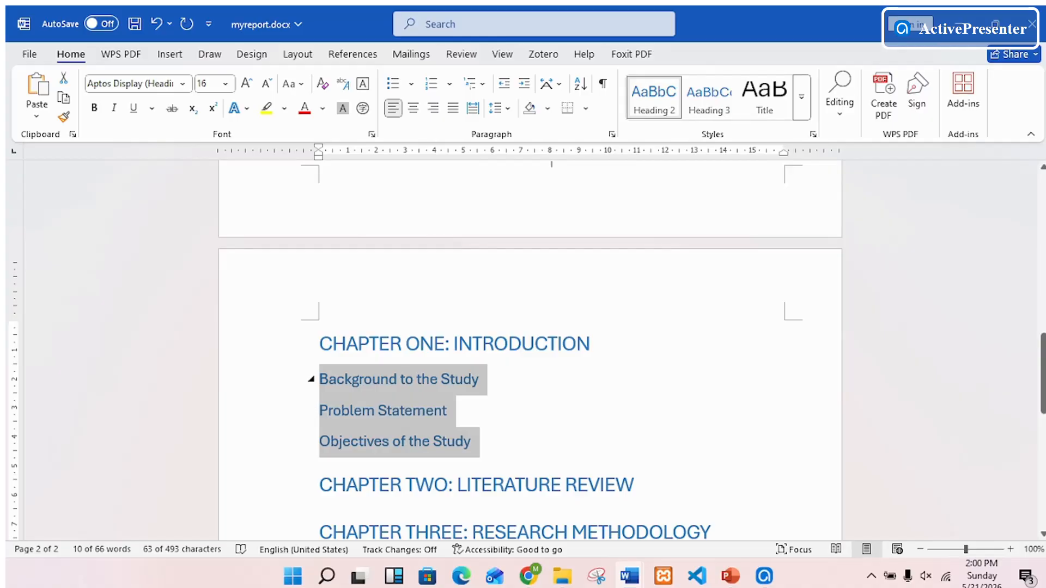
# - Put the numbers 1.1, 1.2 and 1.3 in front of the Background, Problem Statement and Objectives headings
pyautogui.click(320, 379)
pyautogui.moveTo(731, 575)
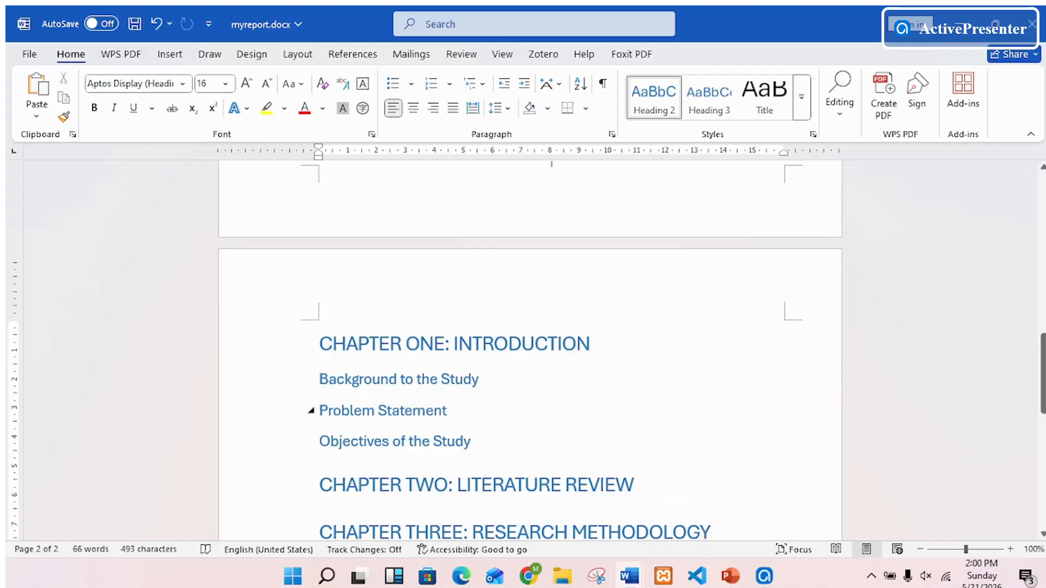
pyautogui.write('1.2')
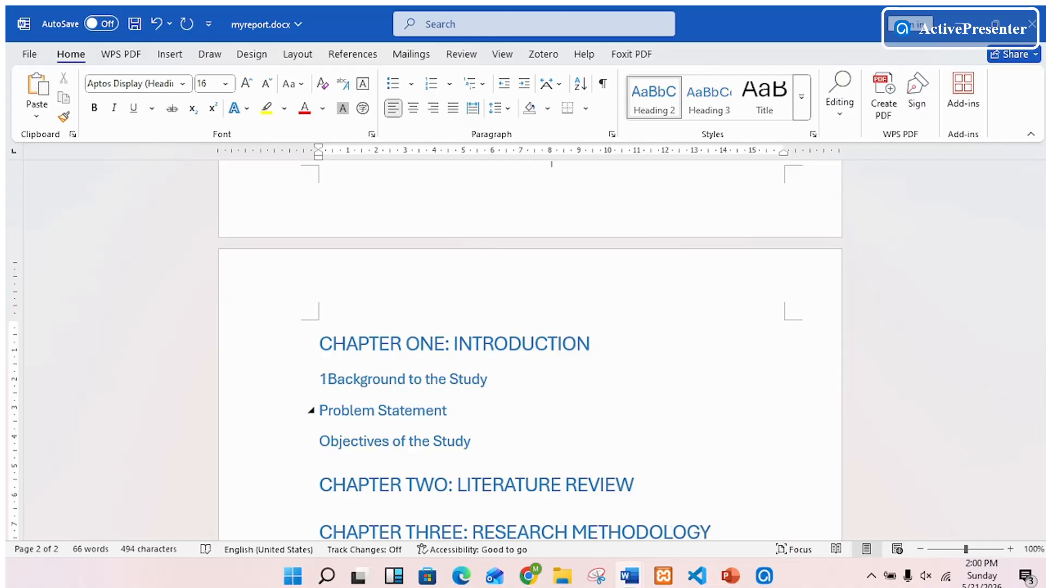
pyautogui.press('BackSpace')
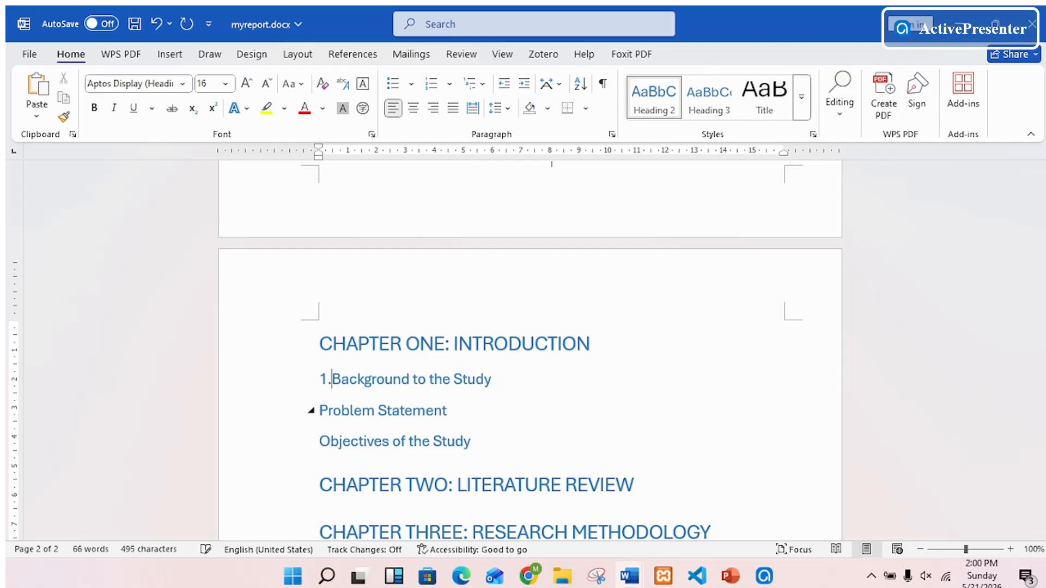
pyautogui.write('1')
pyautogui.click(319, 410)
pyautogui.write('1.2')
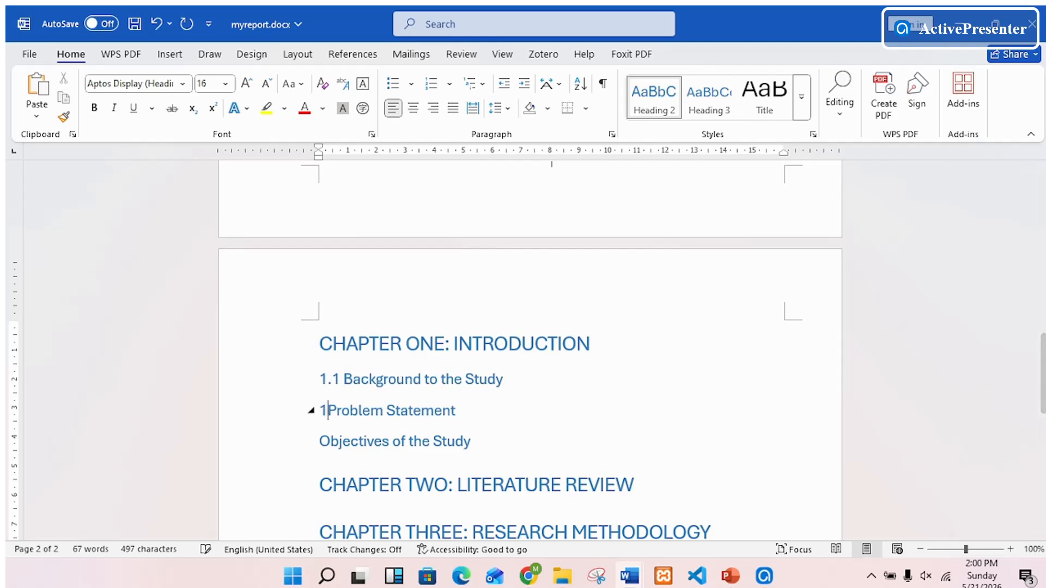
pyautogui.click(320, 442)
pyautogui.write('1.')
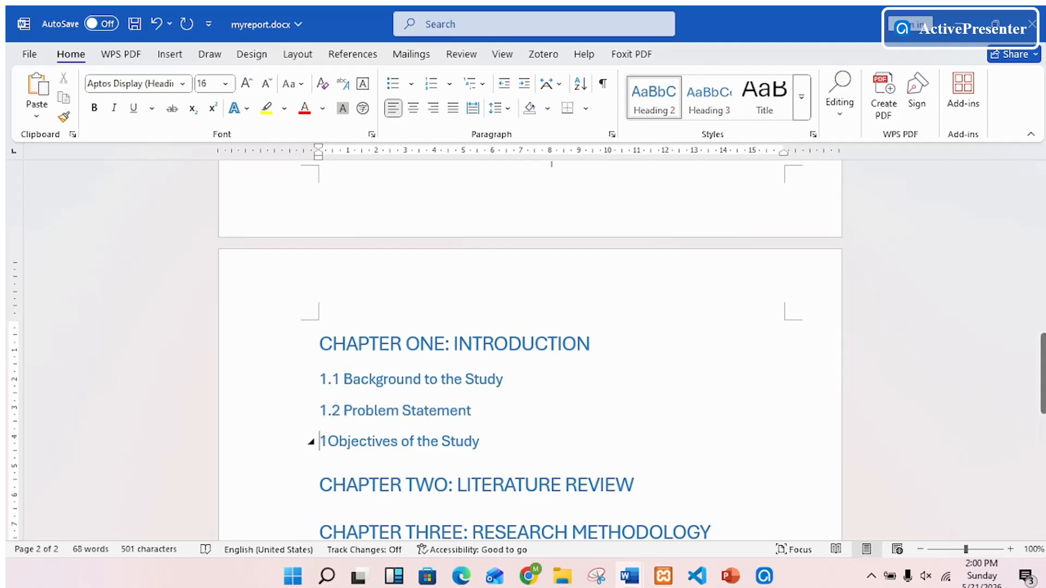
pyautogui.write('3')
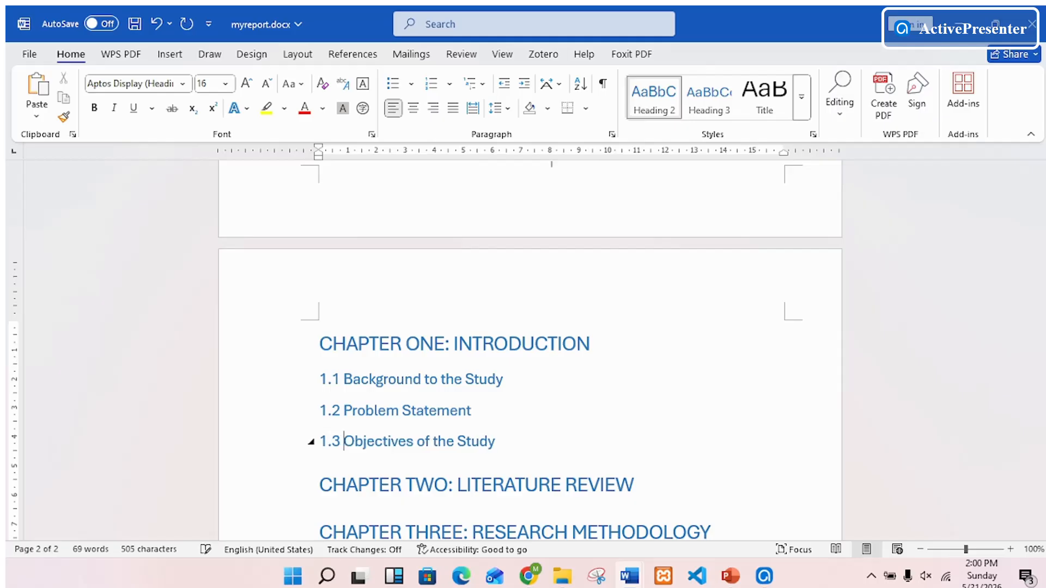
pyautogui.scroll(5, 530, 349)
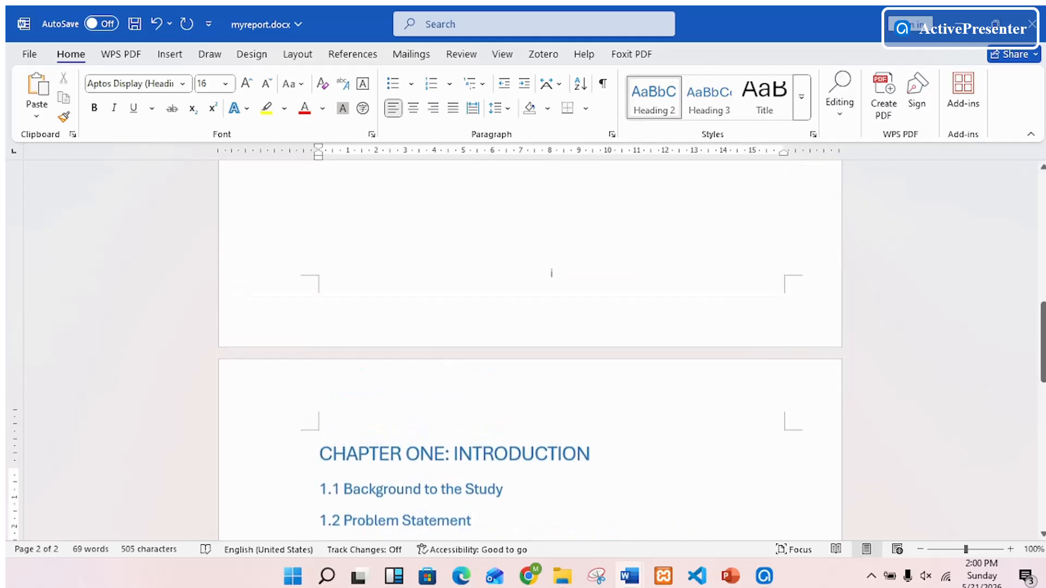
# - Update the entire table of contents to include the numbered sections under chapter one
pyautogui.scroll(5, 530, 348)
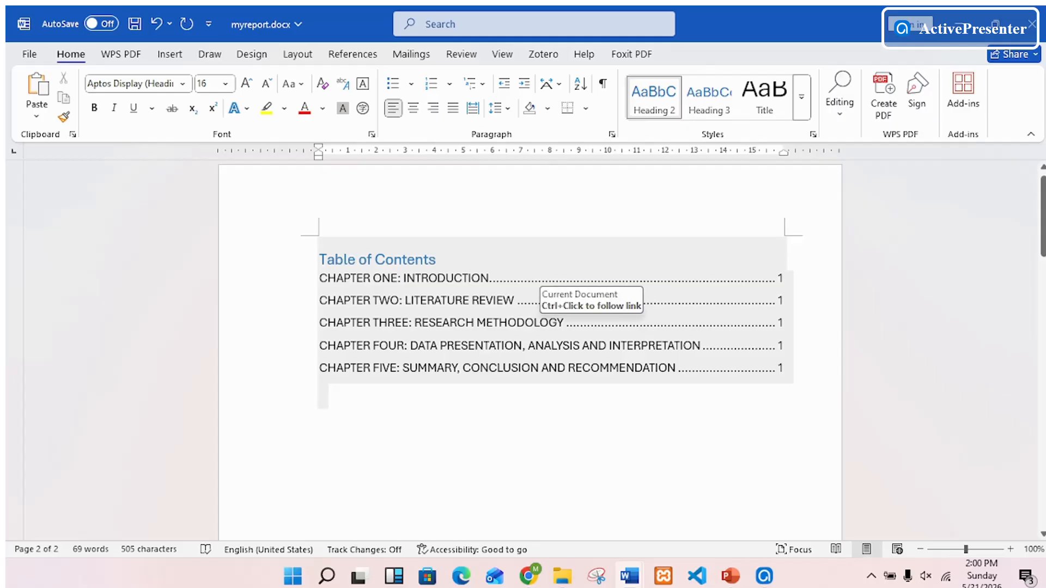
pyautogui.click(534, 322)
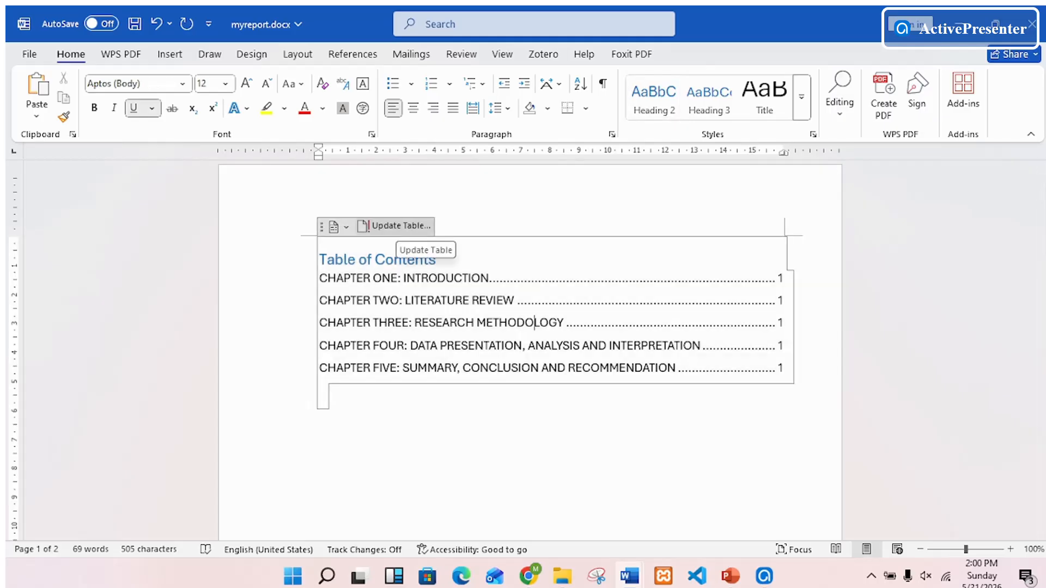
pyautogui.click(398, 226)
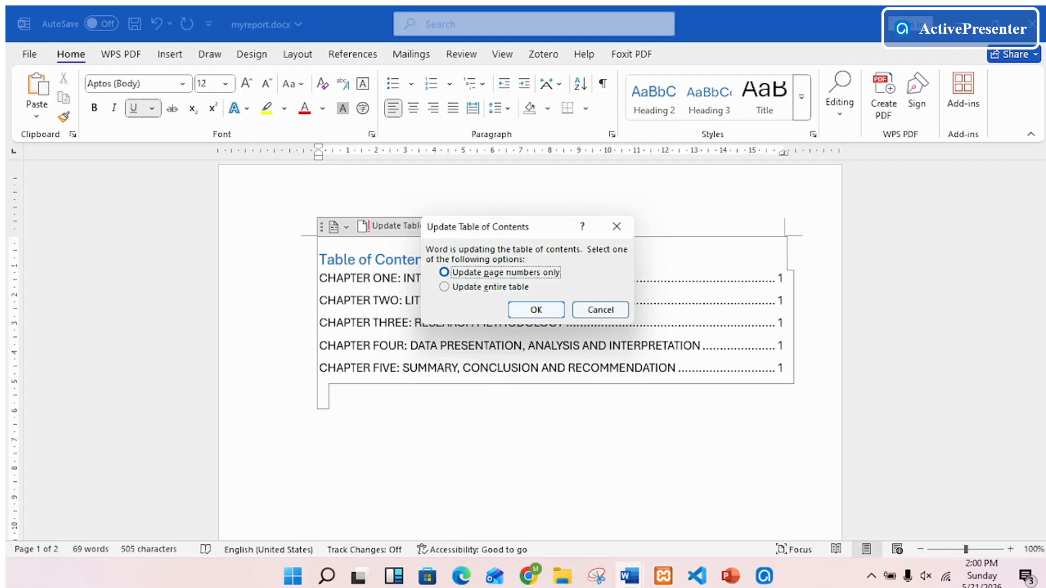
pyautogui.click(474, 287)
pyautogui.click(536, 310)
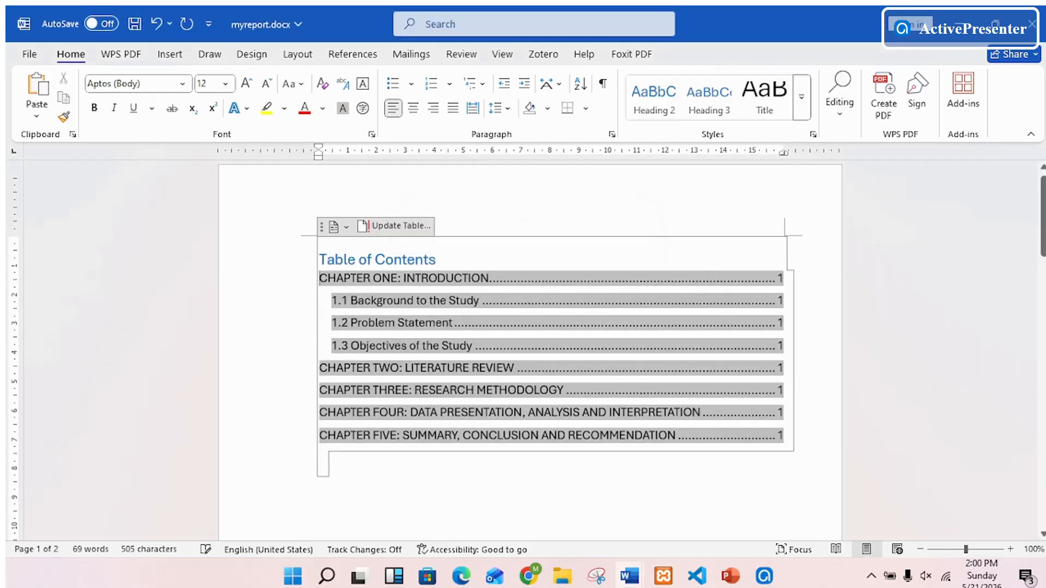
pyautogui.click(326, 458)
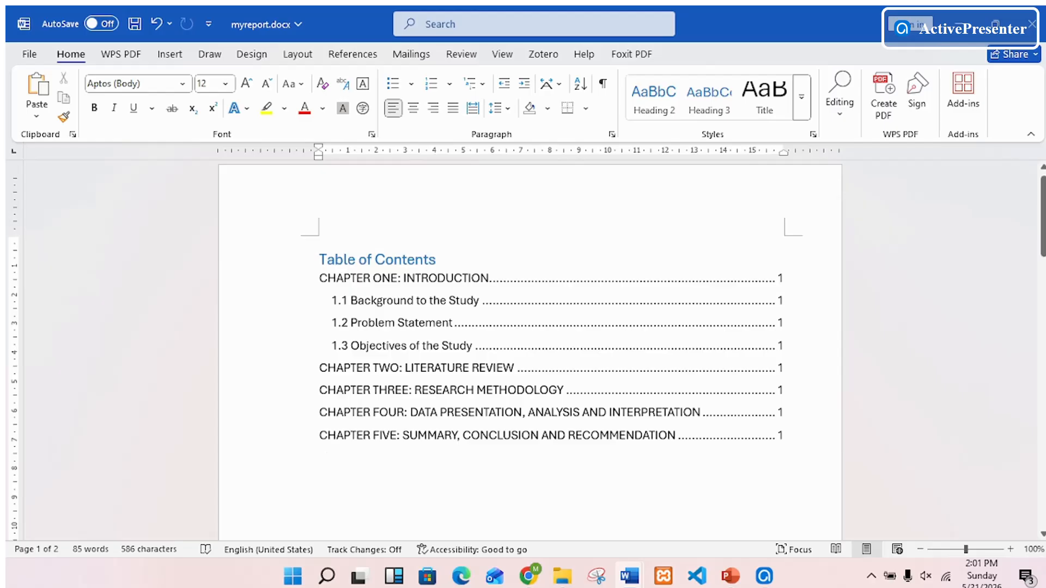
# - Apply the Heading 1 style to the table of contents title and change its text to uppercase
pyautogui.click(292, 260)
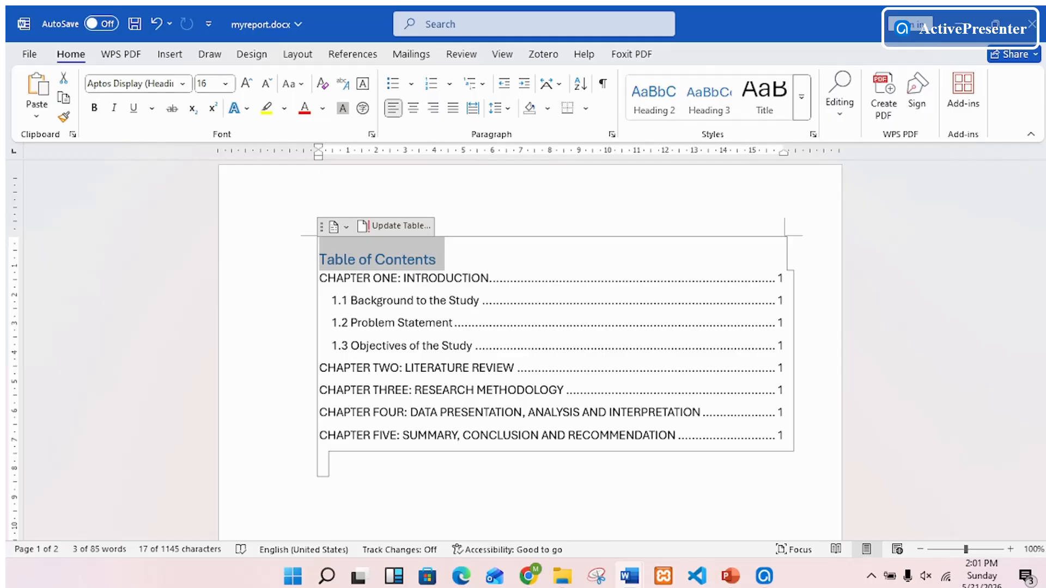
pyautogui.click(801, 97)
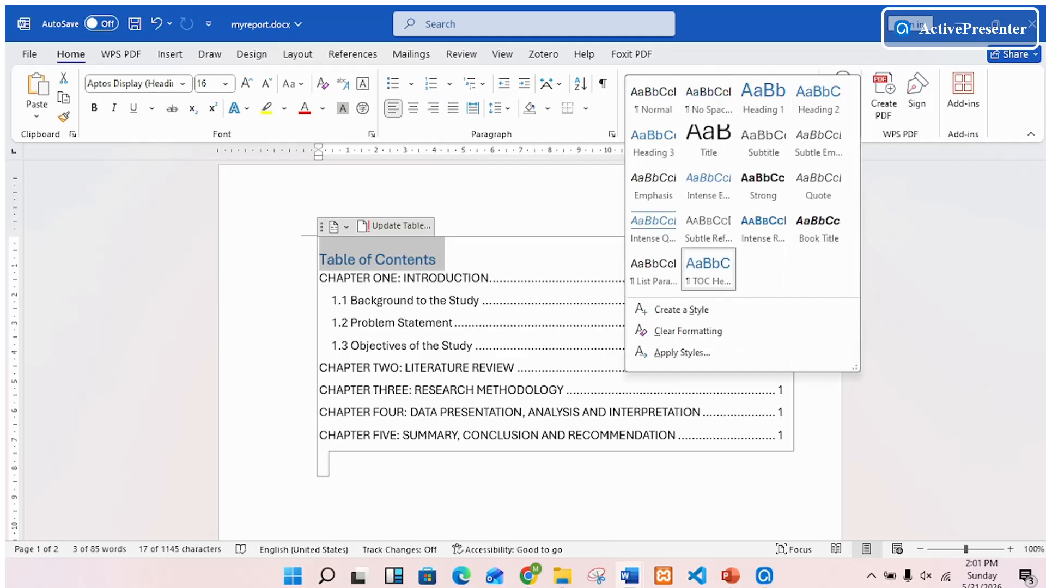
pyautogui.click(762, 95)
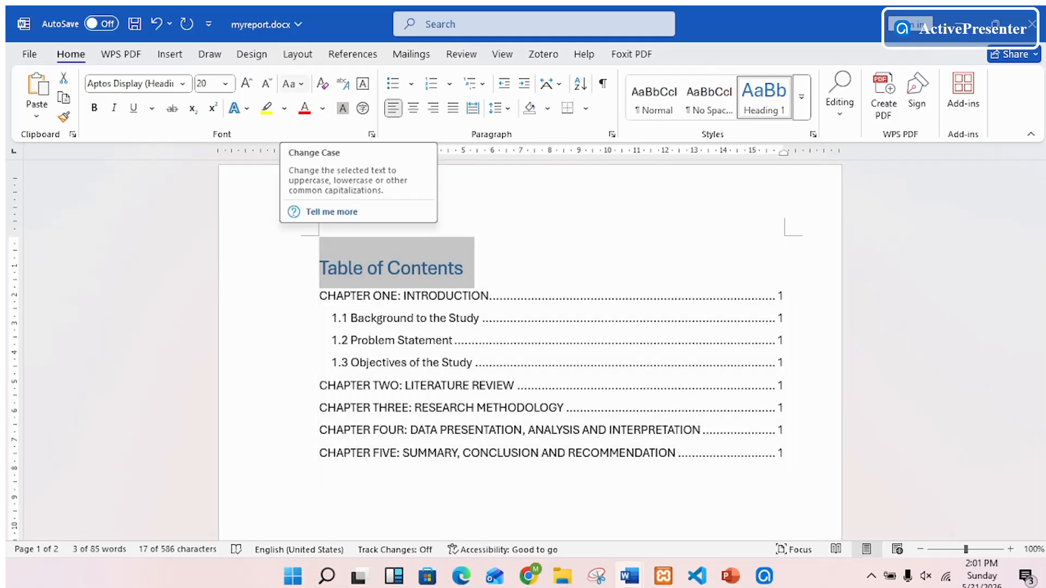
pyautogui.click(293, 83)
pyautogui.click(327, 148)
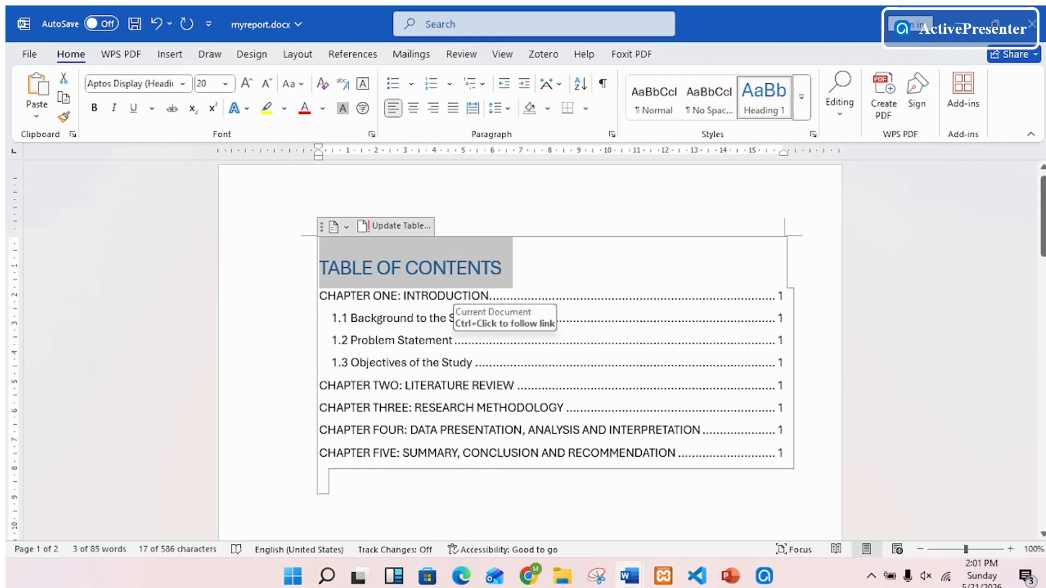
# - Refresh the entire table of contents so that its own title is listed as an entry
pyautogui.click(481, 318)
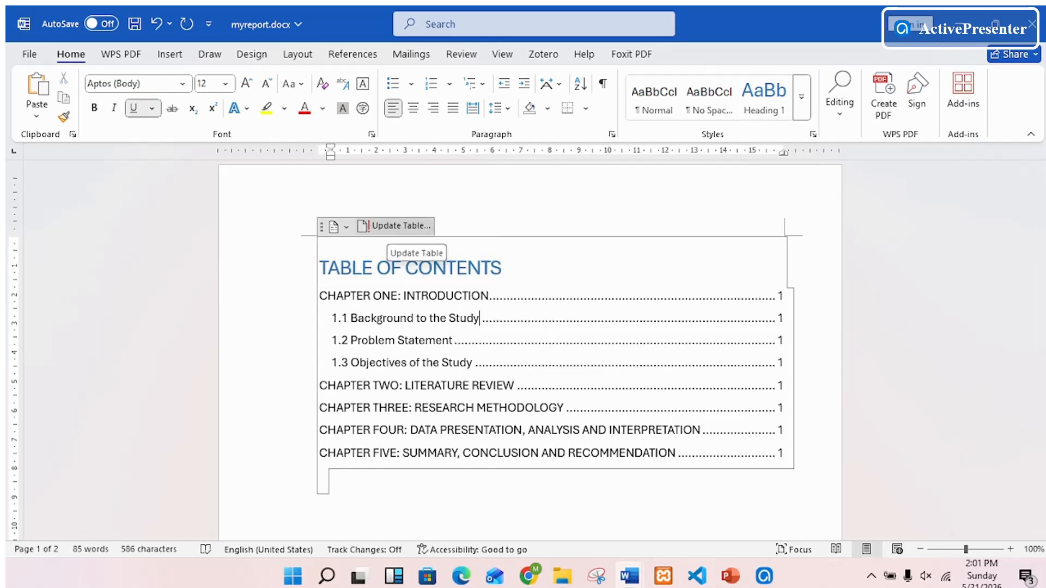
pyautogui.click(401, 226)
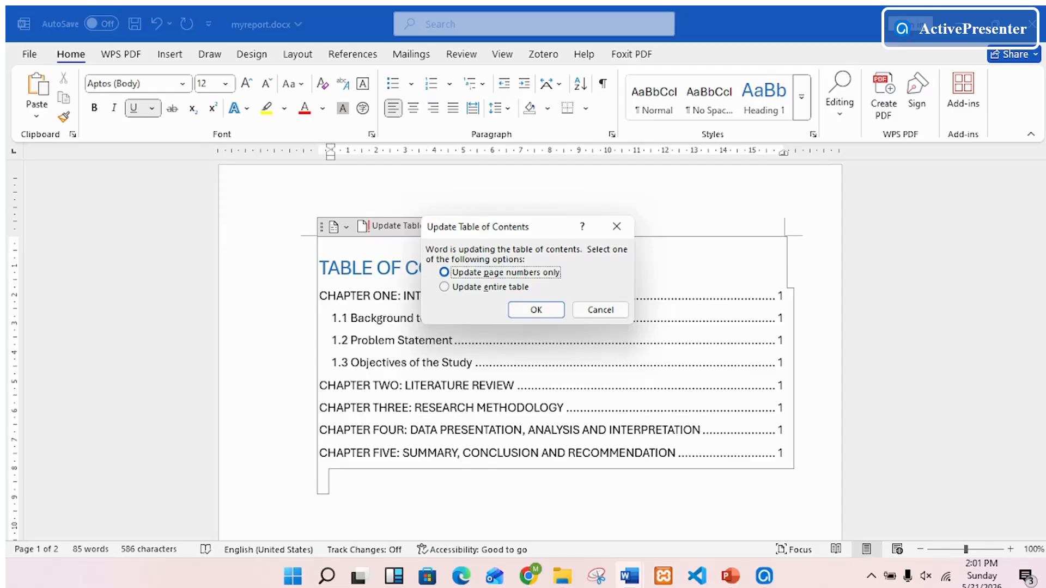
pyautogui.click(445, 287)
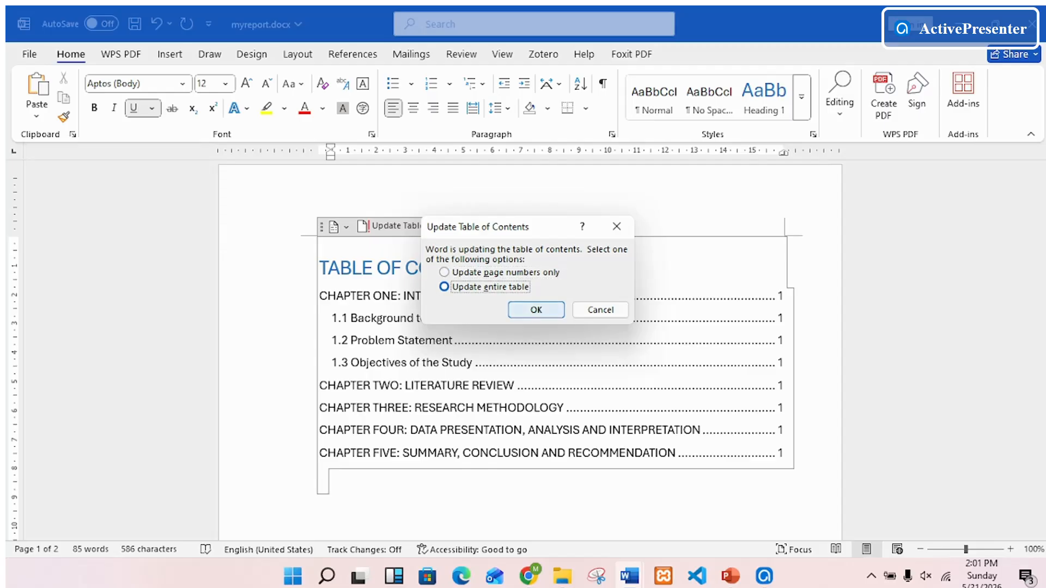
pyautogui.click(535, 309)
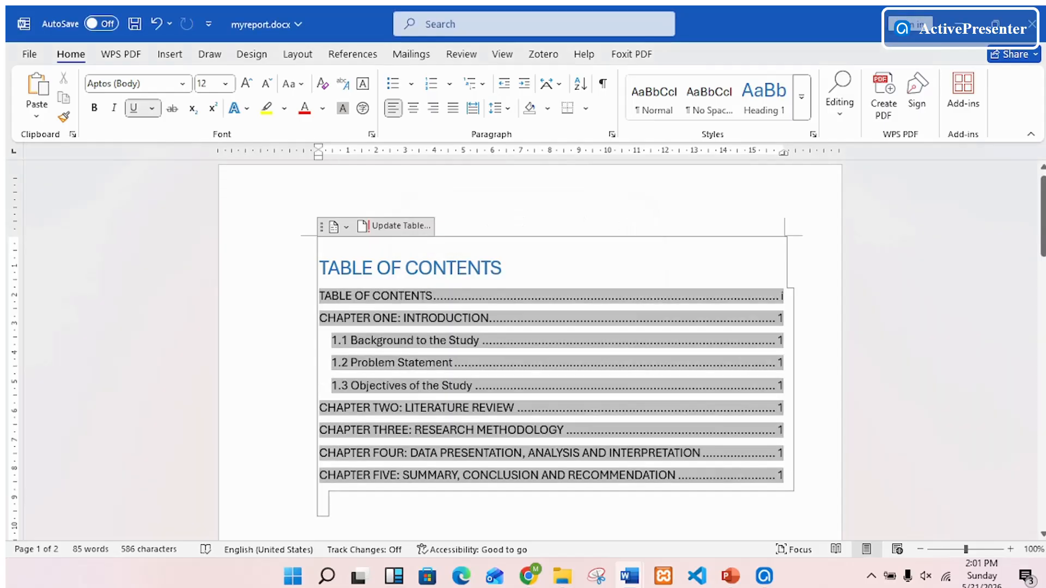
pyautogui.click(329, 500)
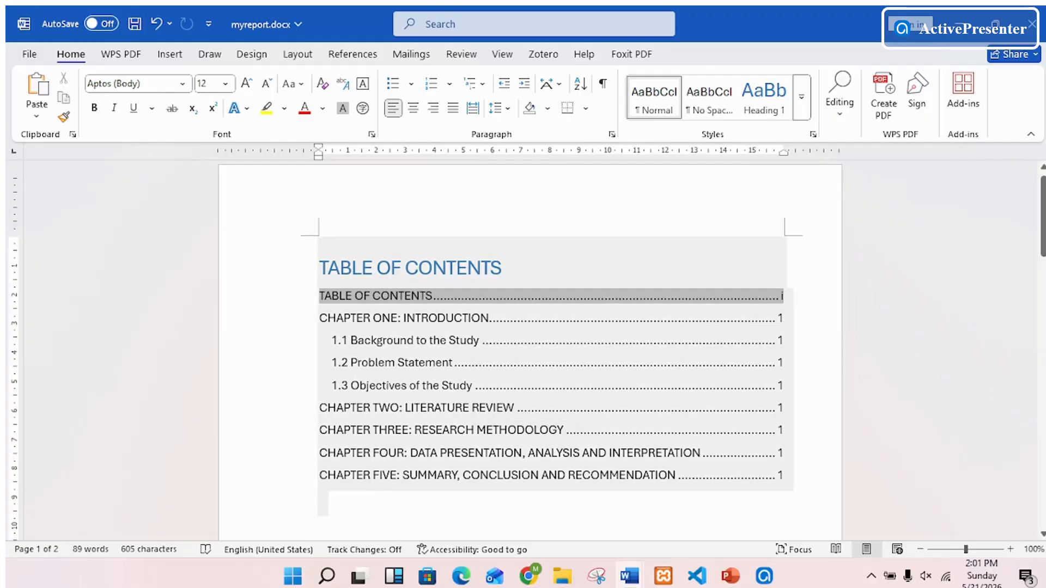
# - Review the chapter and section headings on the second page against the table of contents entries
pyautogui.scroll(-5, 523, 354)
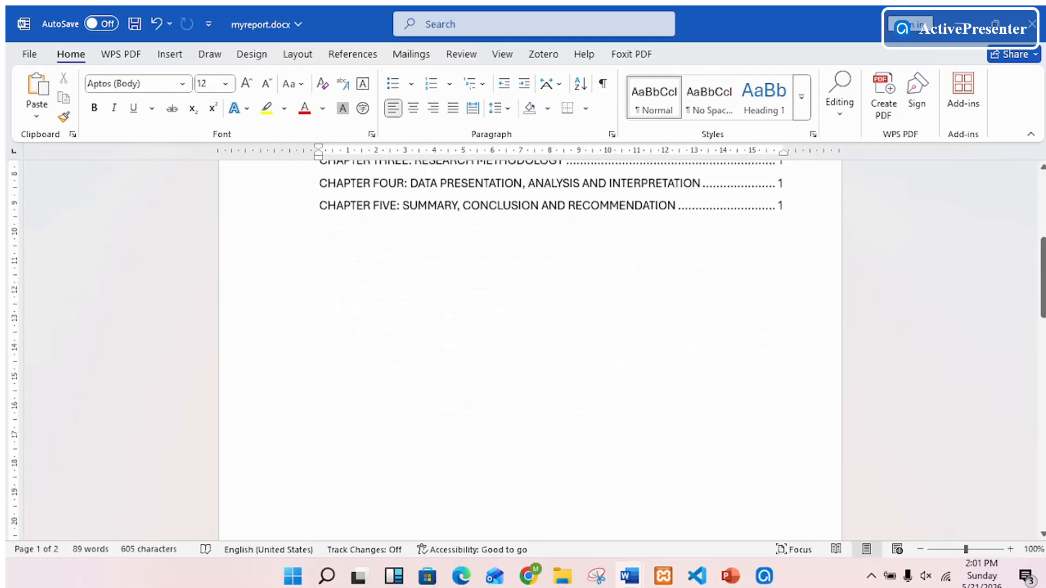
pyautogui.scroll(-10, 530, 349)
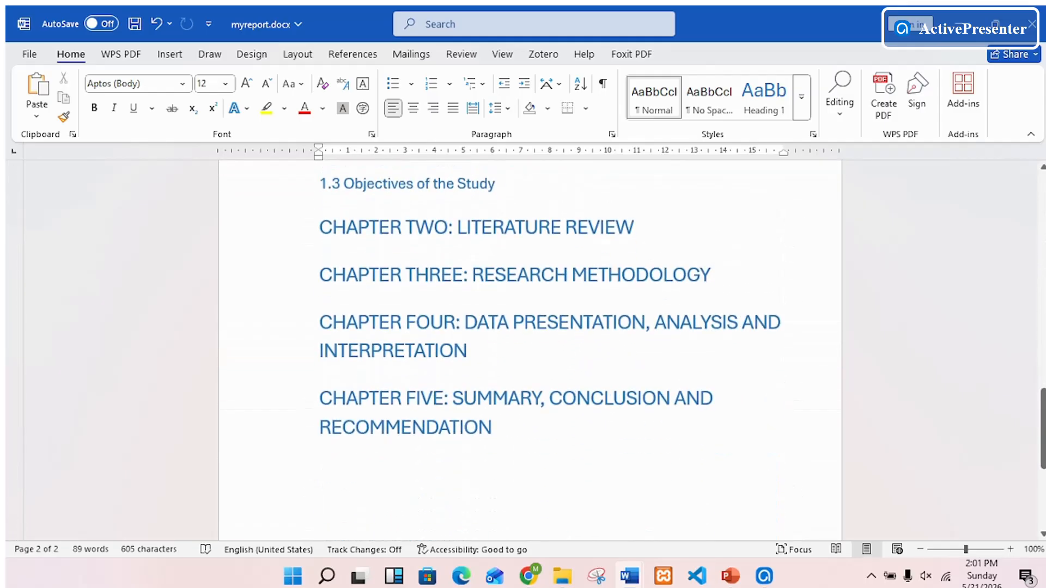
pyautogui.scroll(6, 530, 349)
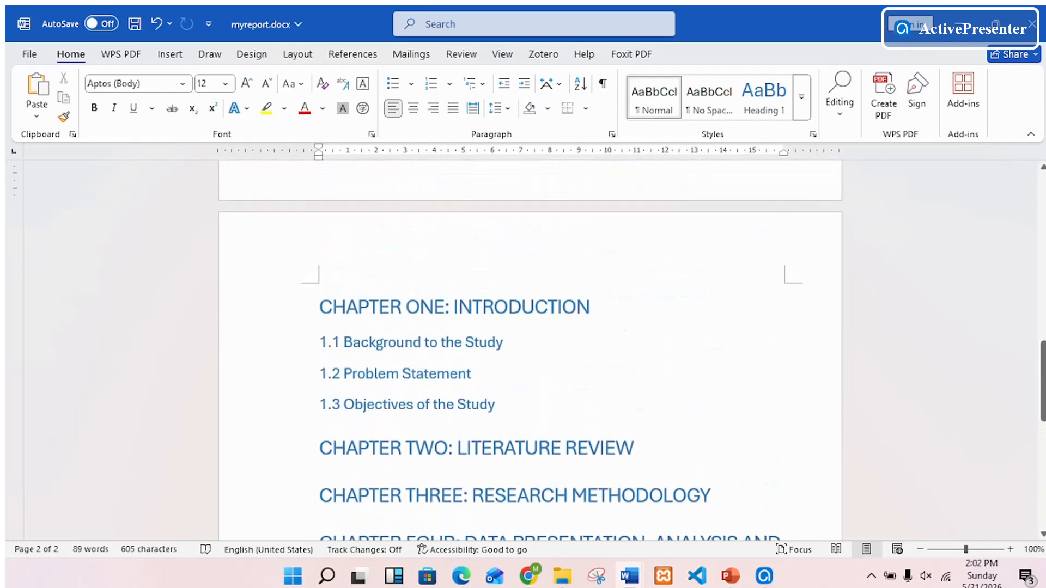
pyautogui.press('Up')
pyautogui.press('Up')
pyautogui.press('Up')
pyautogui.press('Up')
pyautogui.scroll(4, 551, 275)
pyautogui.scroll(-10, 551, 275)
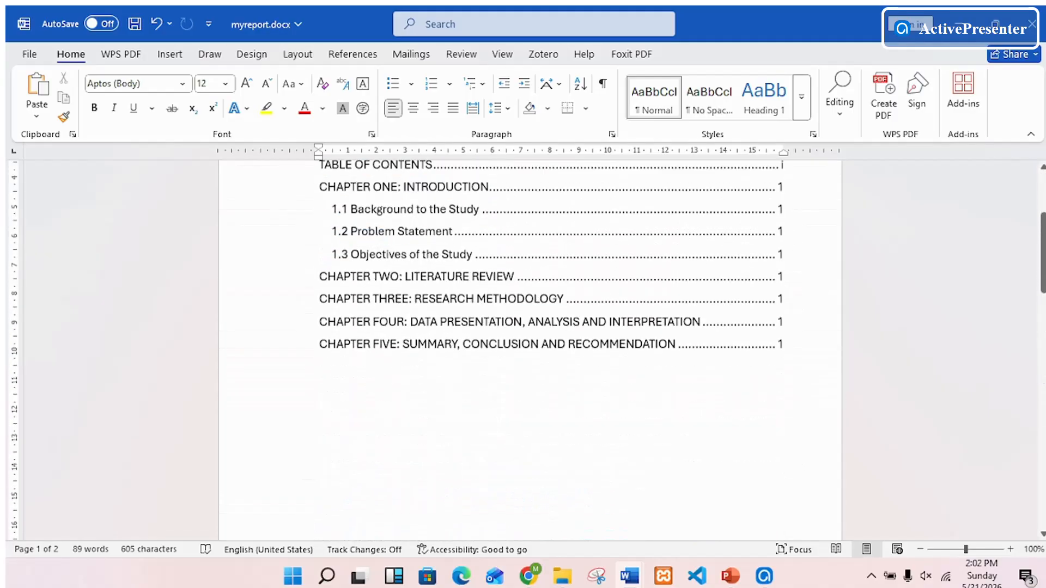
pyautogui.scroll(-3, 551, 275)
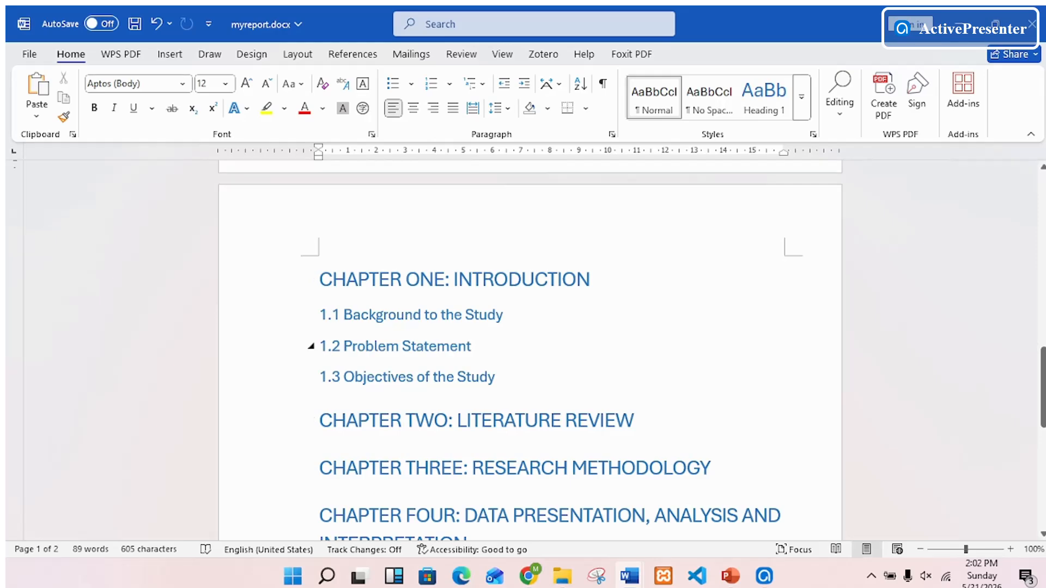
pyautogui.scroll(-8, 381, 341)
pyautogui.scroll(6, 382, 340)
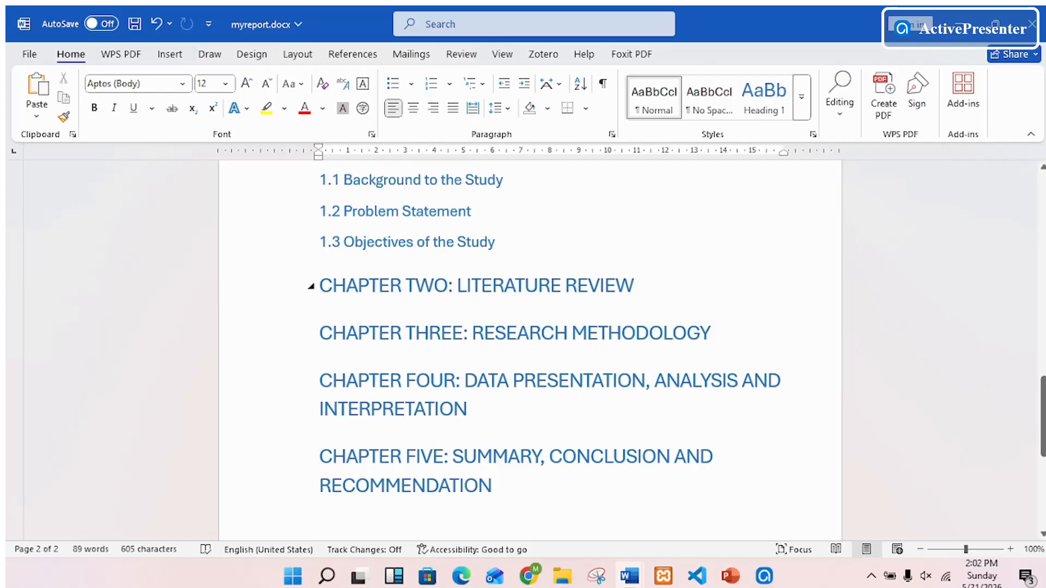
# - Insert a page break before the "CHAPTER TWO: LITERATURE REVIEW" heading so the chapter starts on a new page
pyautogui.click(320, 286)
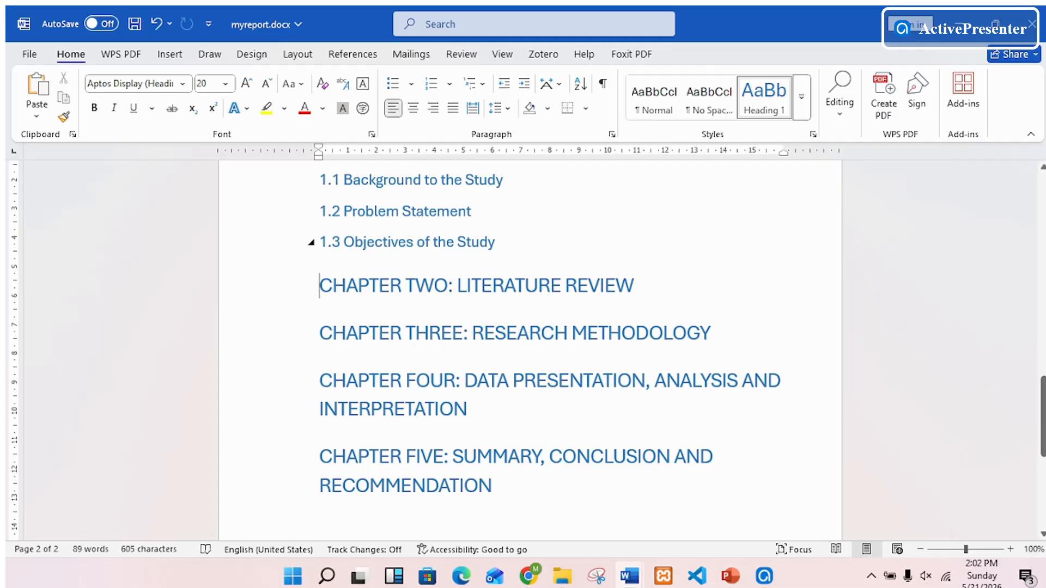
pyautogui.scroll(-5, 529, 349)
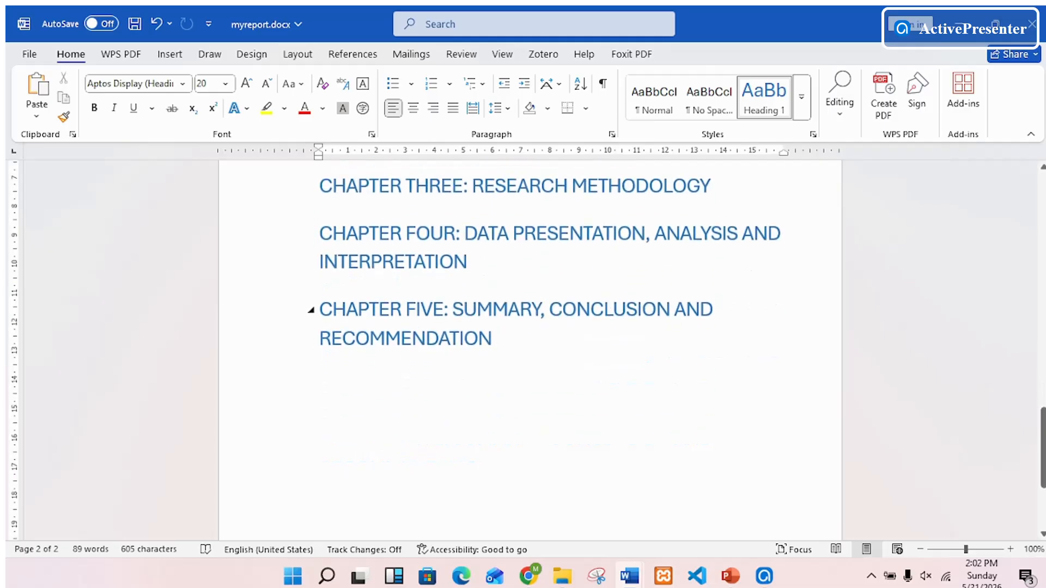
pyautogui.scroll(8, 528, 349)
pyautogui.scroll(2, 528, 348)
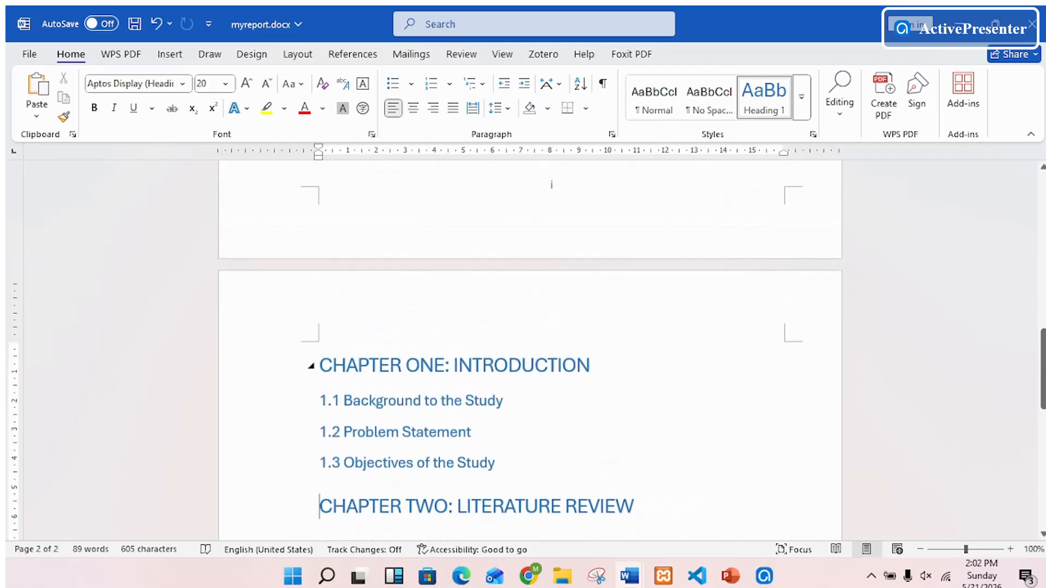
pyautogui.scroll(-3, 528, 349)
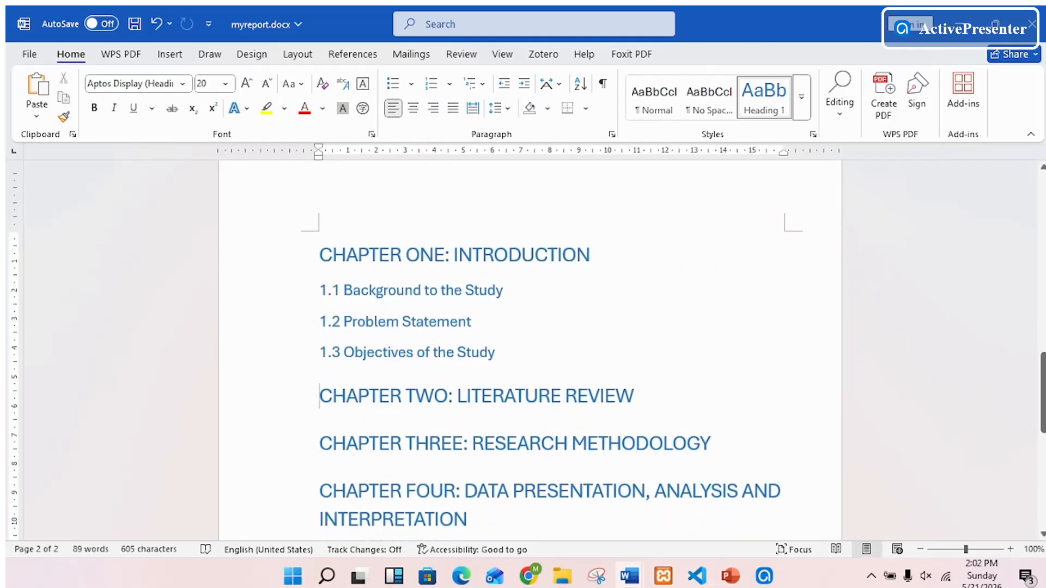
pyautogui.click(298, 54)
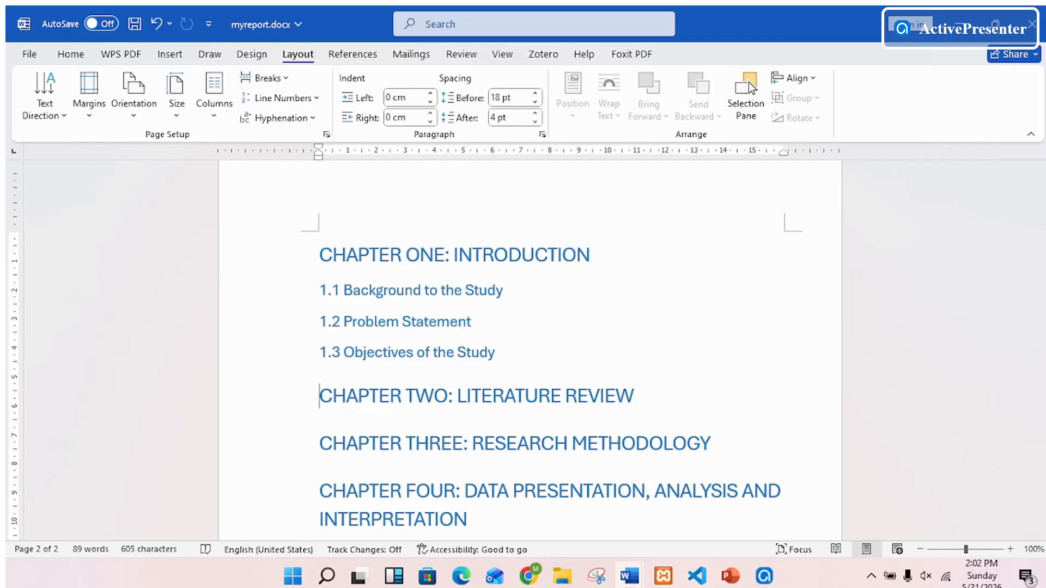
pyautogui.click(288, 76)
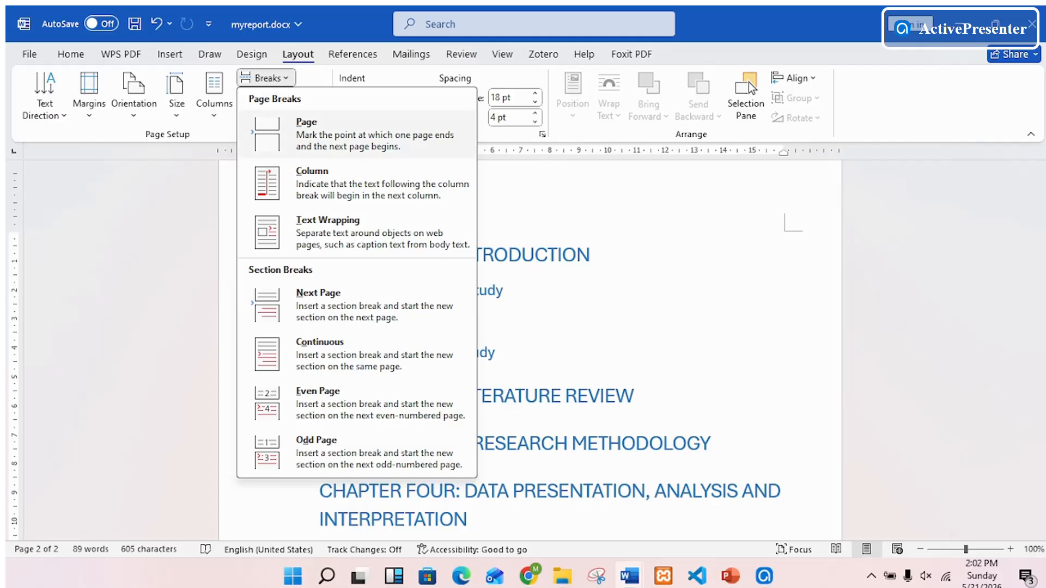
pyautogui.click(357, 134)
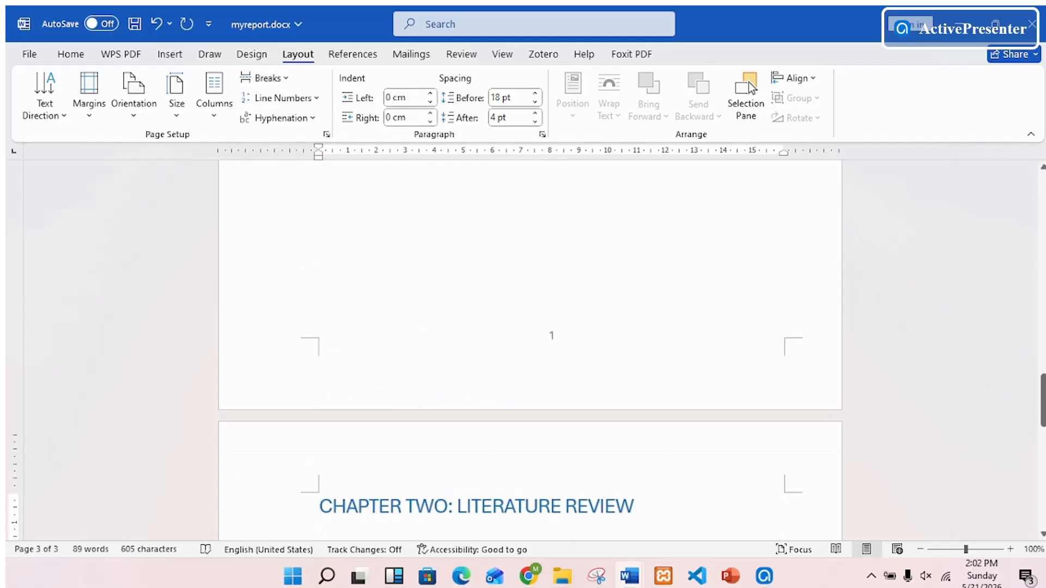
pyautogui.scroll(-6, 530, 327)
pyautogui.scroll(5, 530, 348)
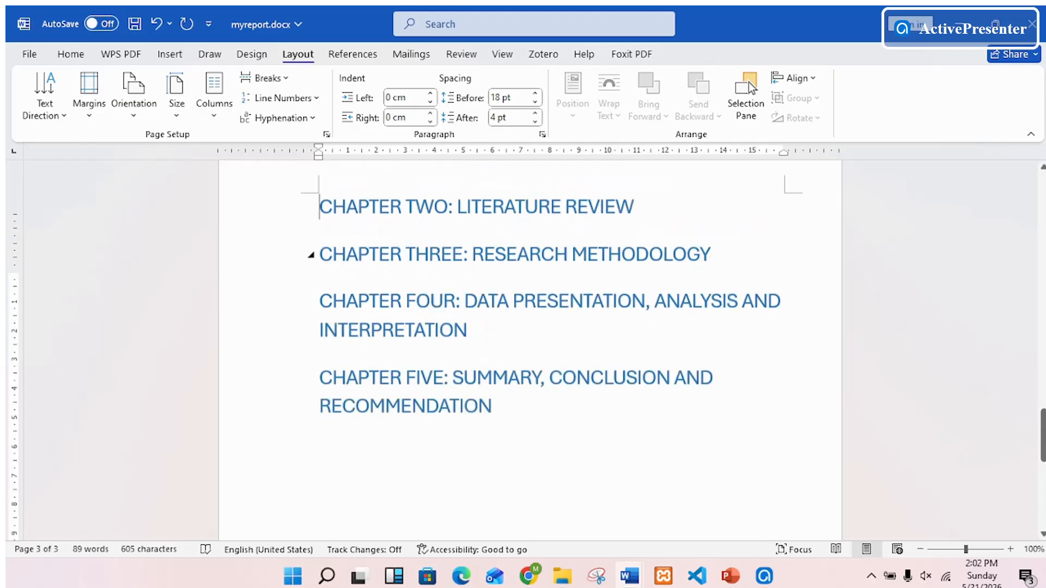
# - Update the entire table of contents to reflect the page numbers after the page break before chapter two
pyautogui.scroll(15, 530, 348)
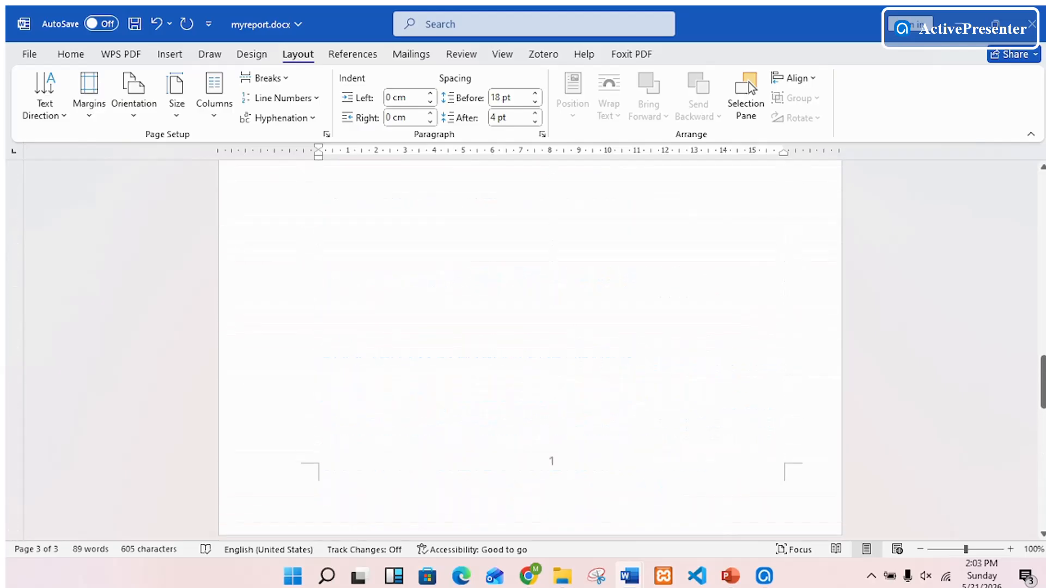
pyautogui.scroll(1, 530, 348)
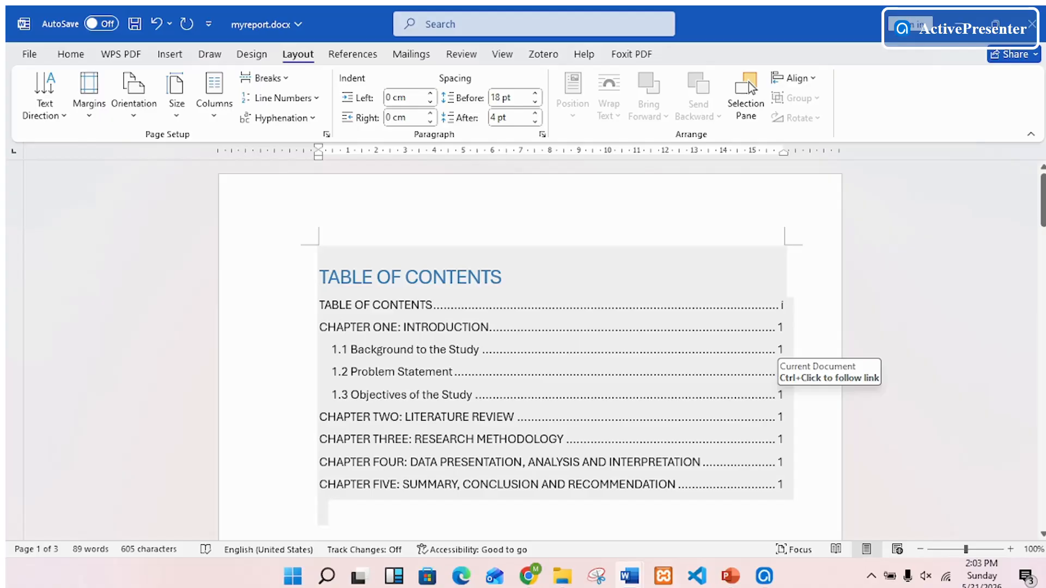
pyautogui.click(778, 395)
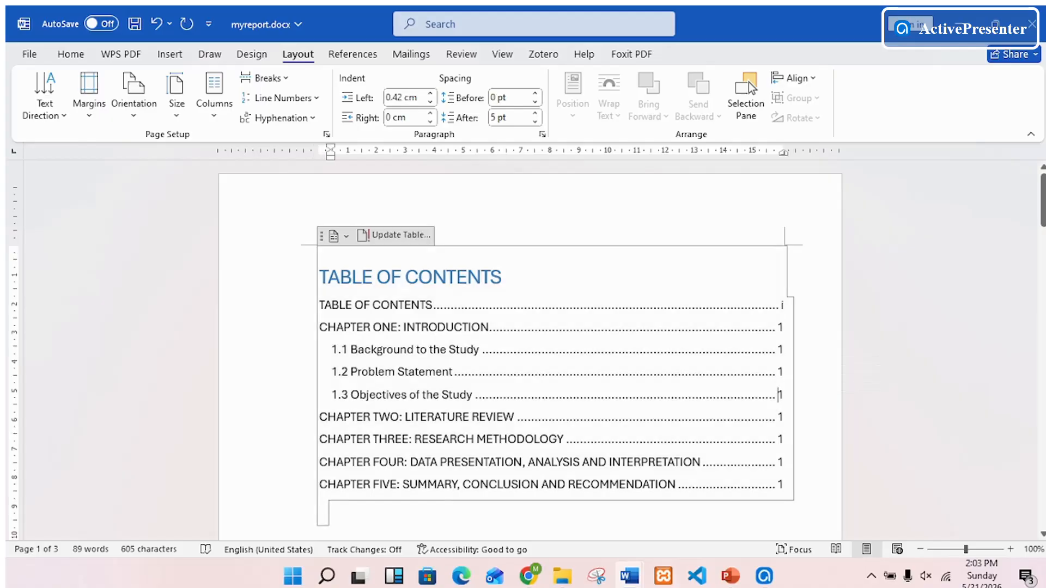
pyautogui.click(401, 236)
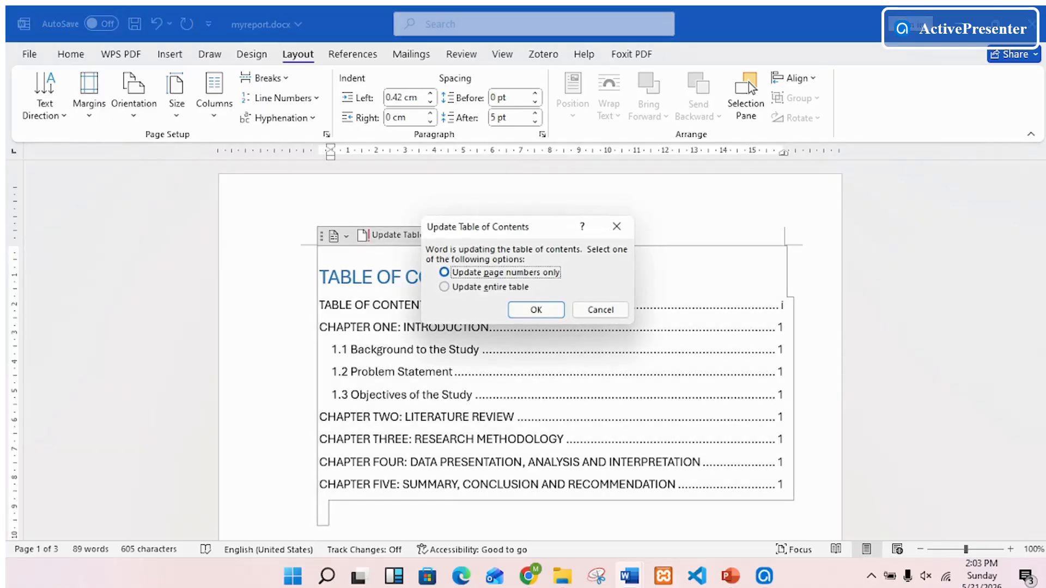
pyautogui.click(484, 287)
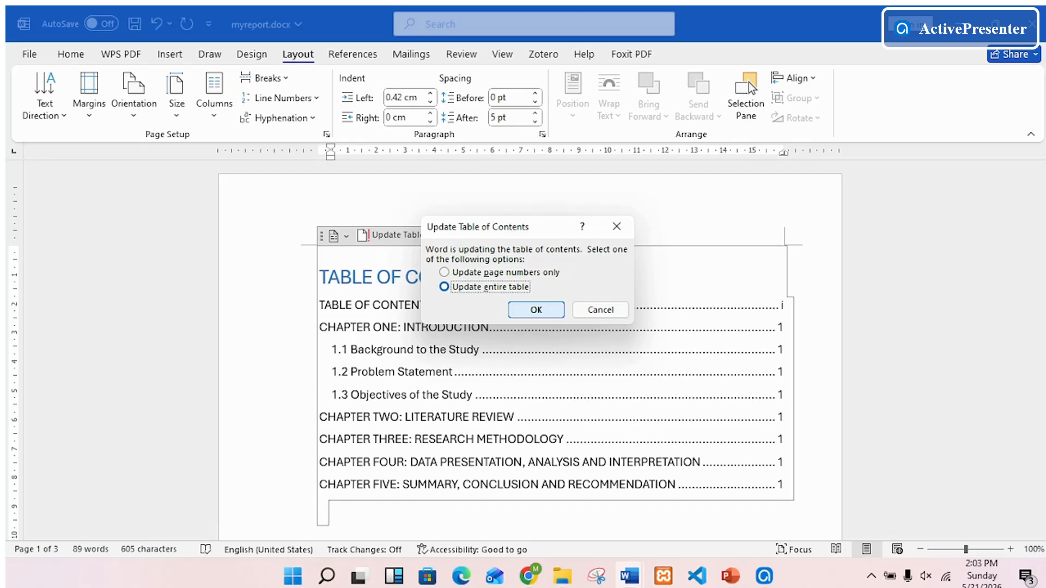
pyautogui.click(536, 309)
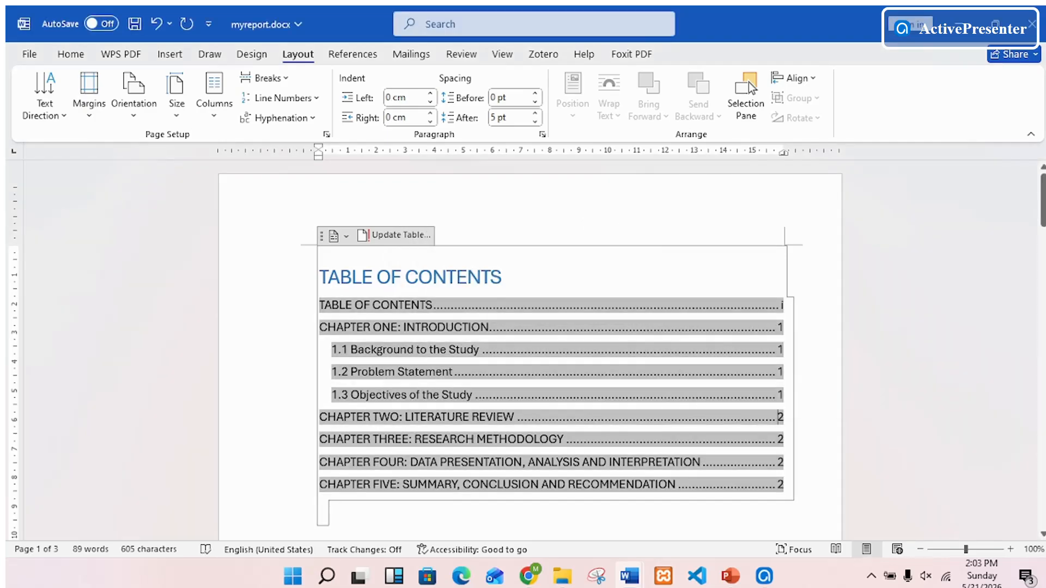
pyautogui.click(329, 511)
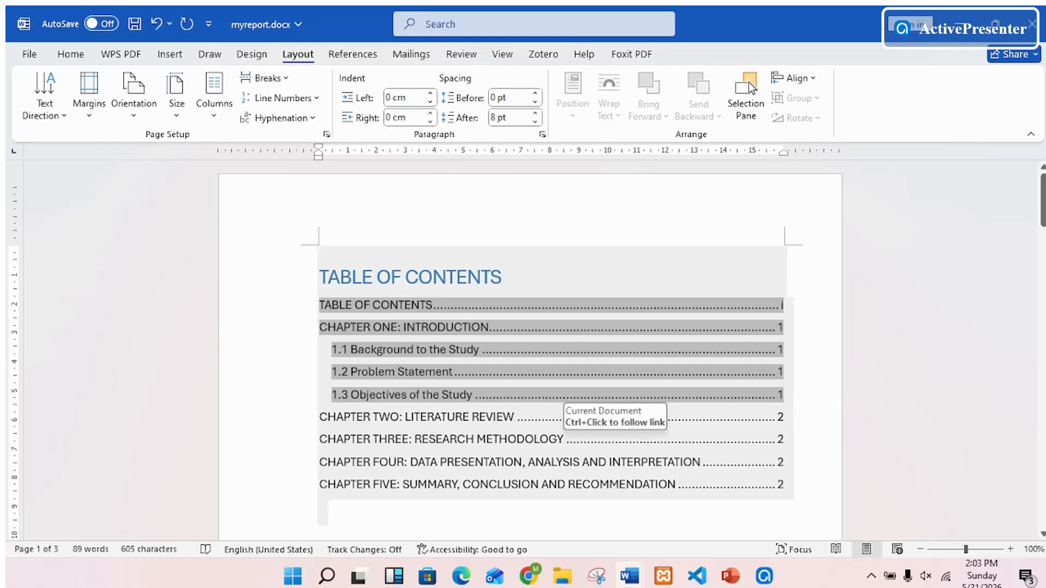
# - Save the report document with the updated table of contents
pyautogui.scroll(-3, 530, 349)
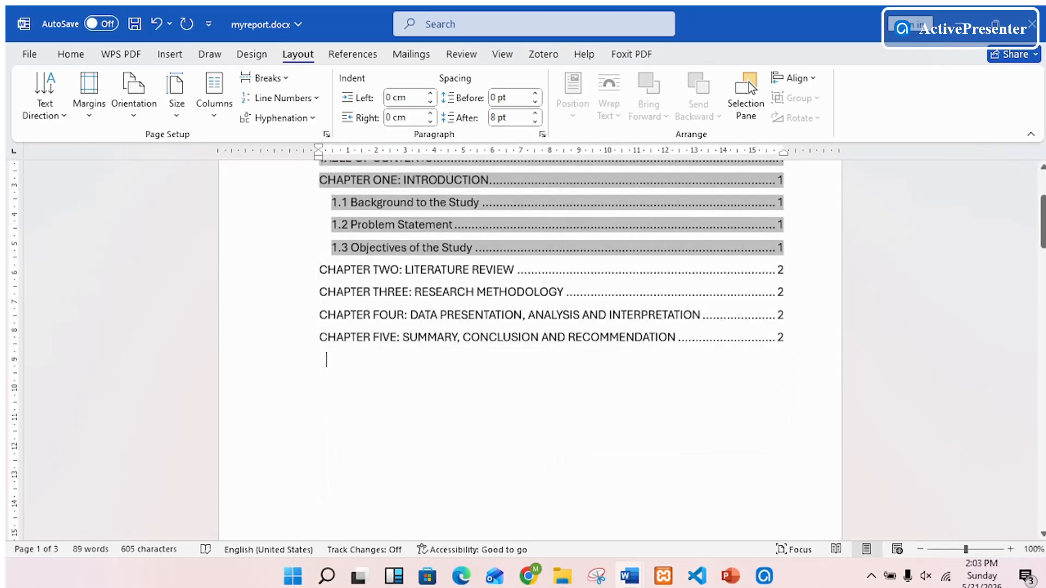
pyautogui.hotkey('ctrl', 's')
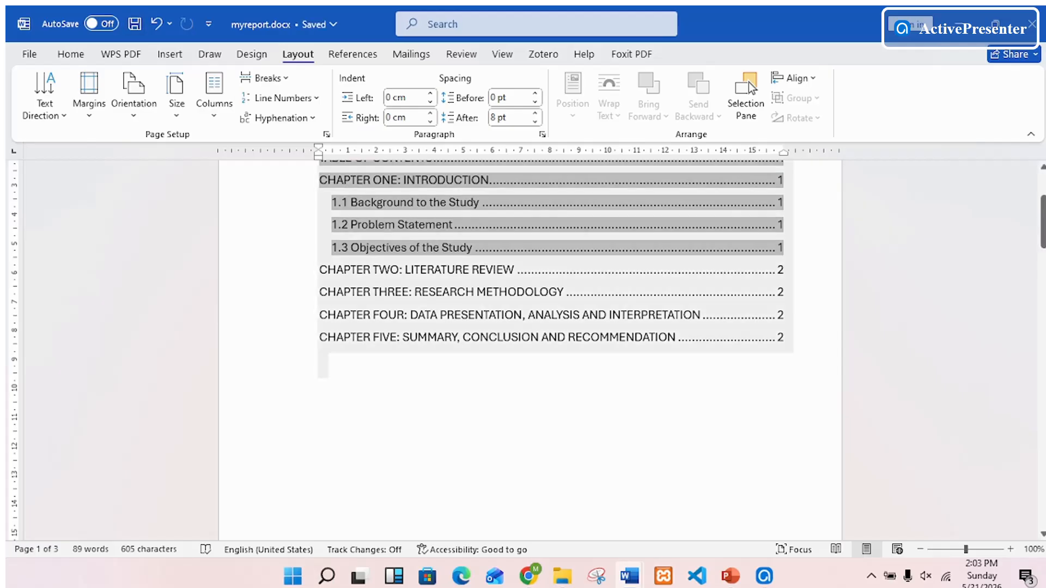
pyautogui.scroll(-13, 530, 348)
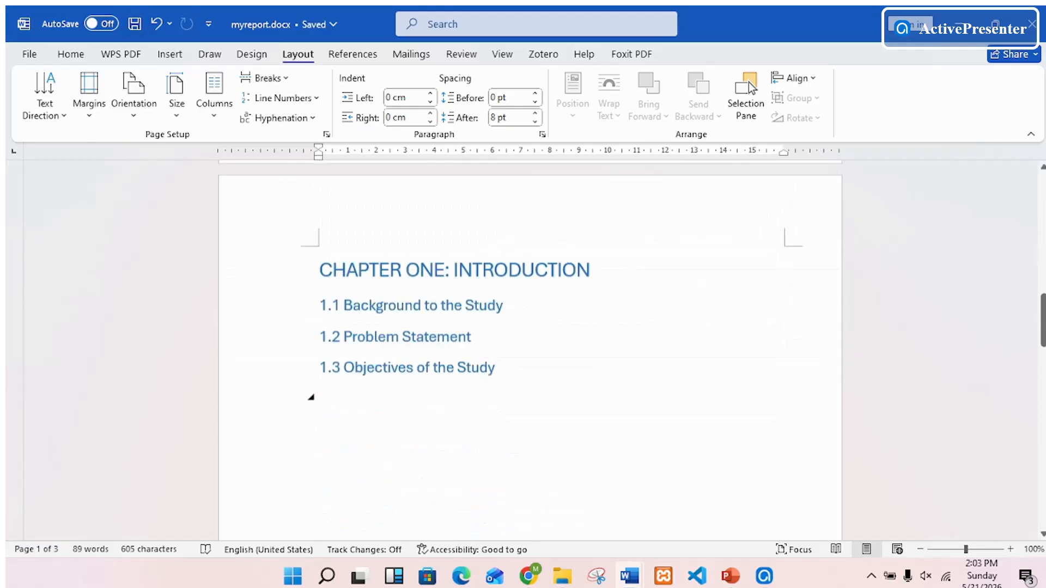